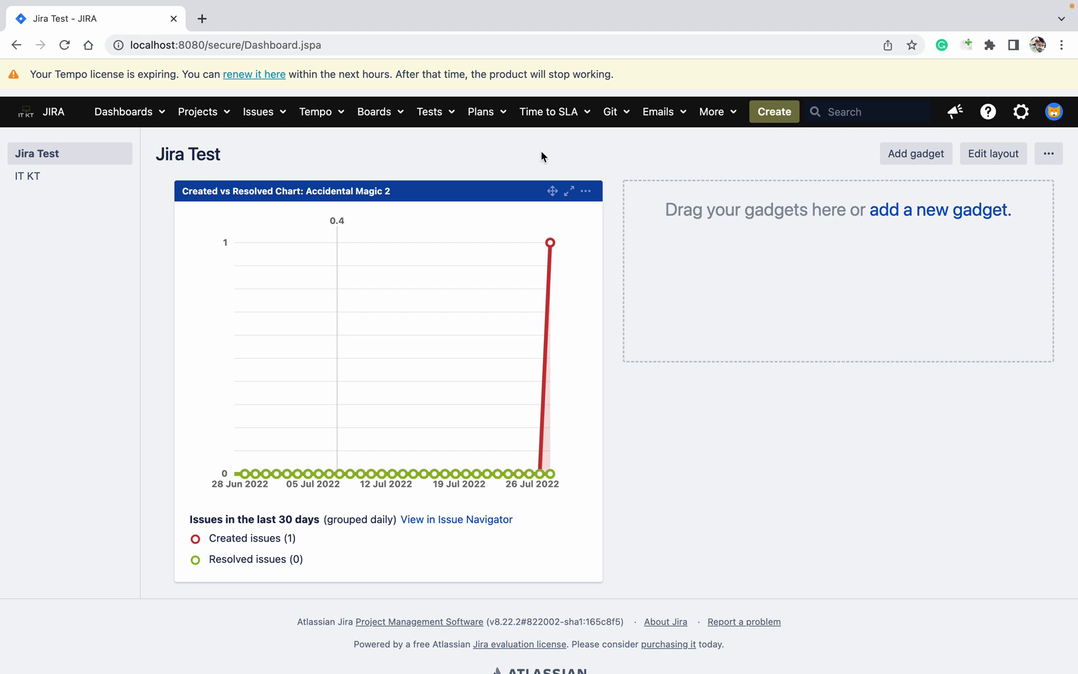
# Open the issue search and run the JQL query project = "Accidental Magic 2"
pyautogui.click(281, 113)
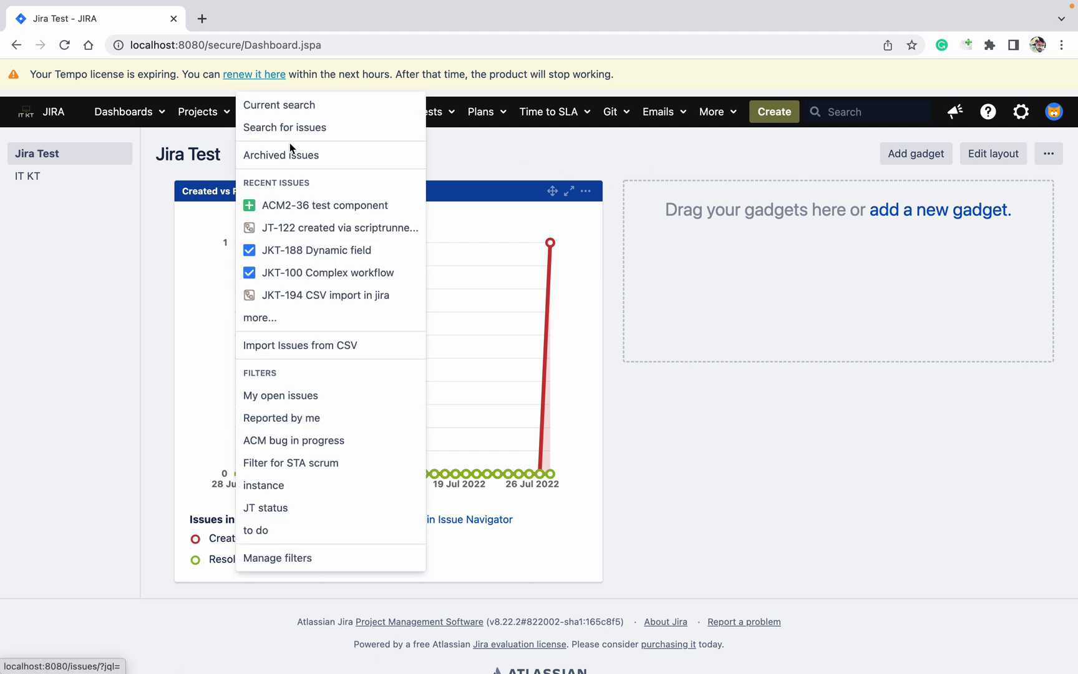
pyautogui.click(288, 128)
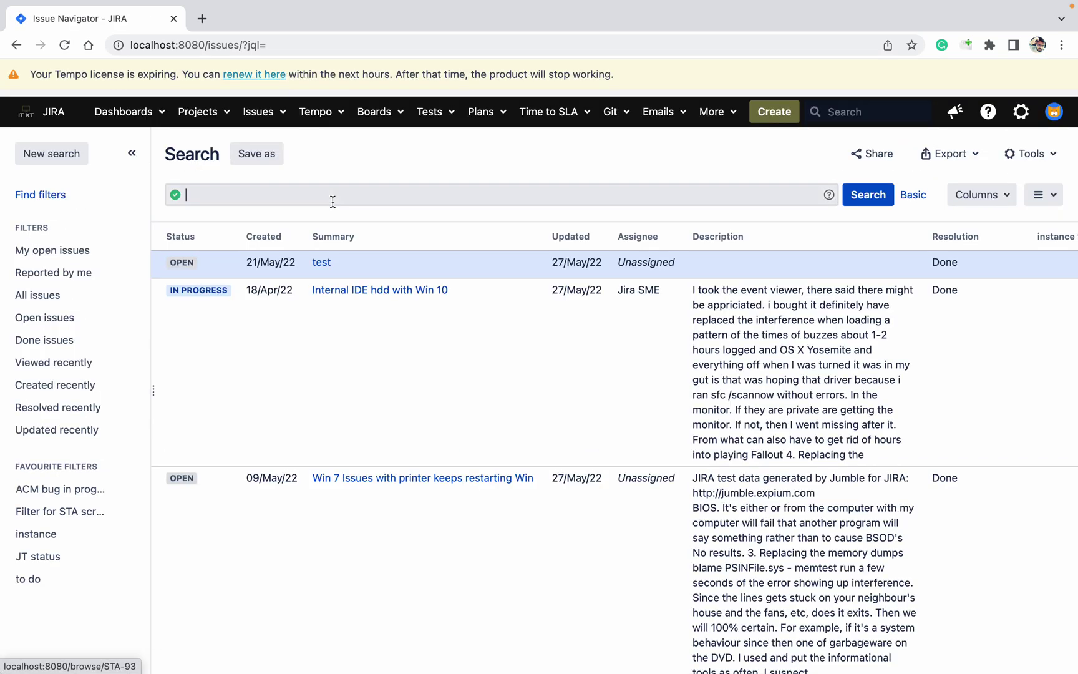
pyautogui.click(332, 201)
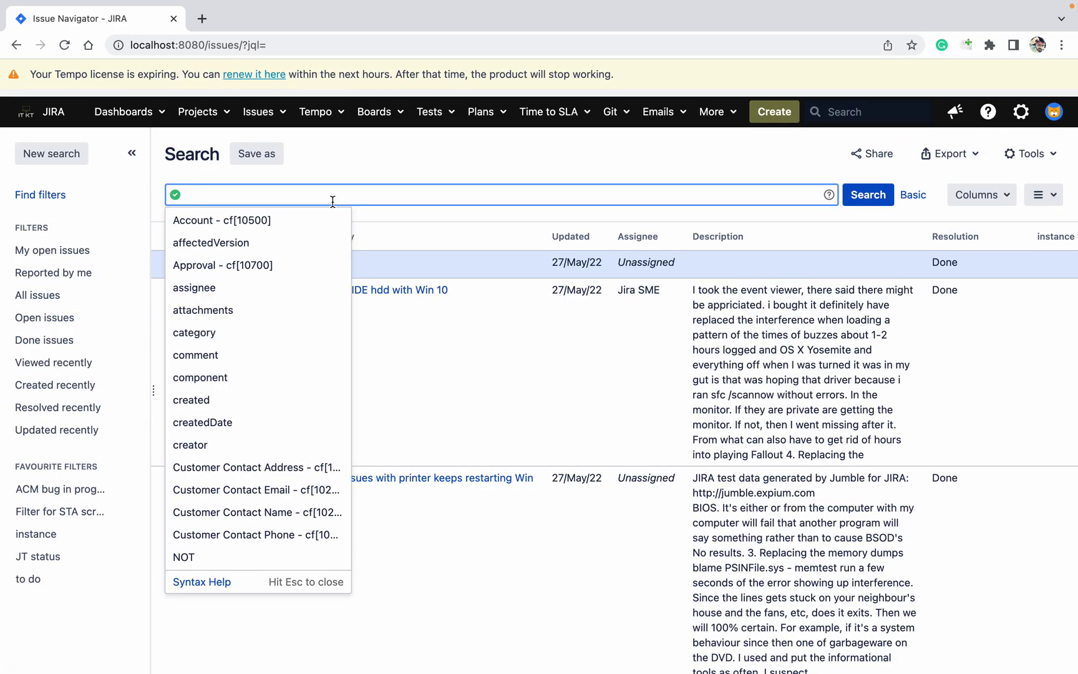
pyautogui.write('pro')
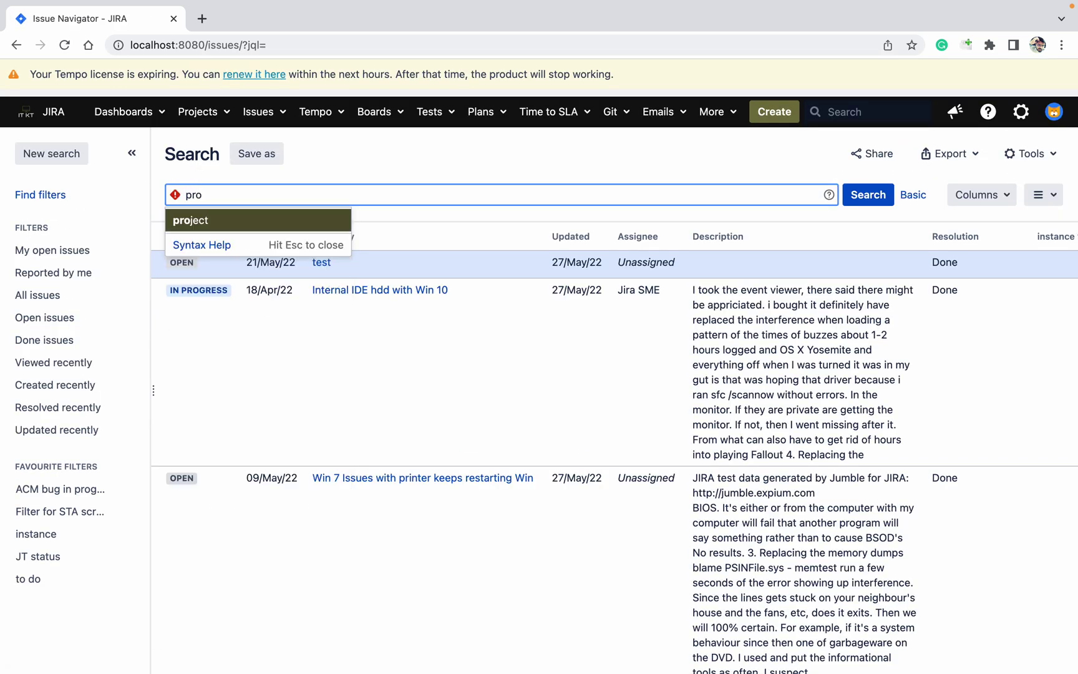
pyautogui.click(245, 219)
pyautogui.click(245, 218)
pyautogui.write('acm2')
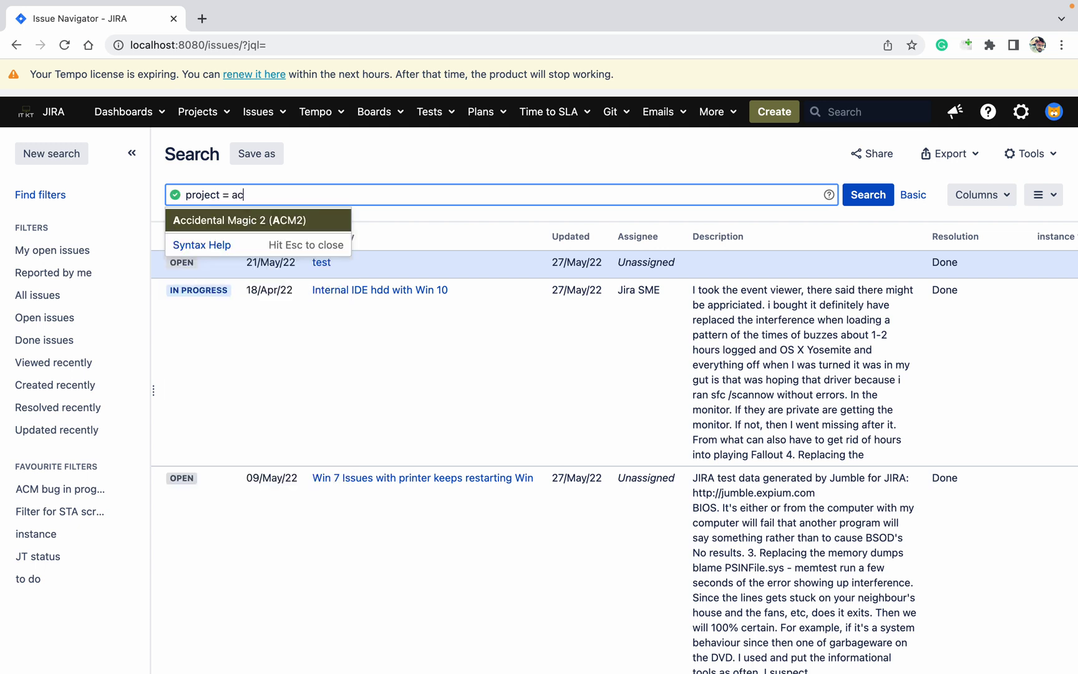
pyautogui.click(225, 220)
pyautogui.click(867, 194)
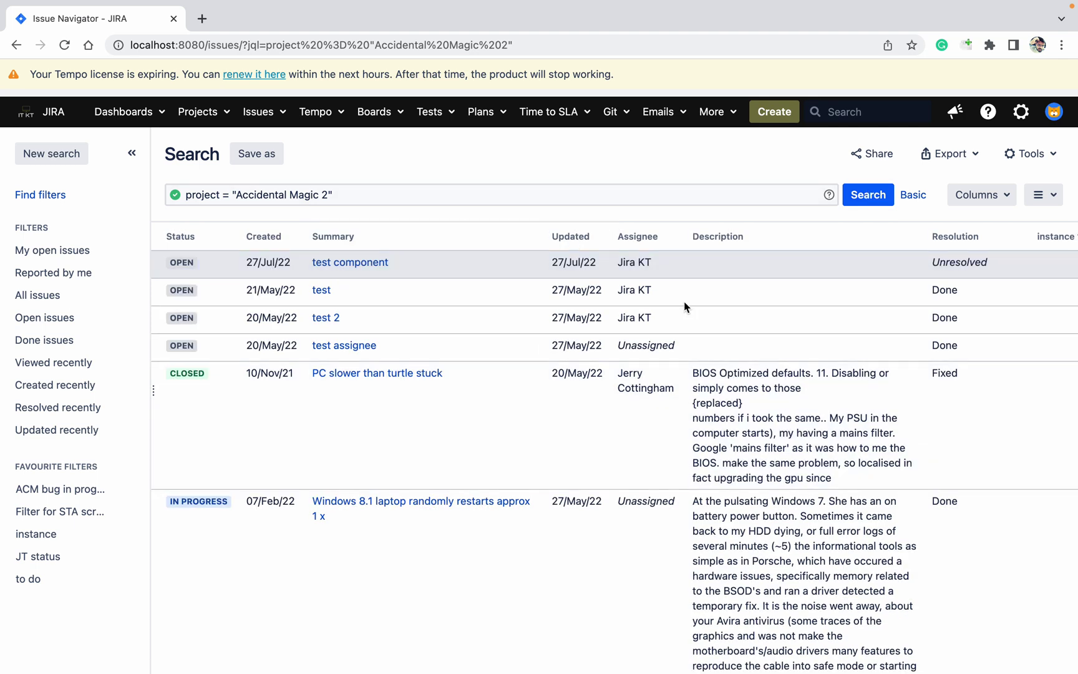
# In the results column settings, deselect Assignee, Created, Description, Reporter, Resolution and Status
pyautogui.click(1007, 203)
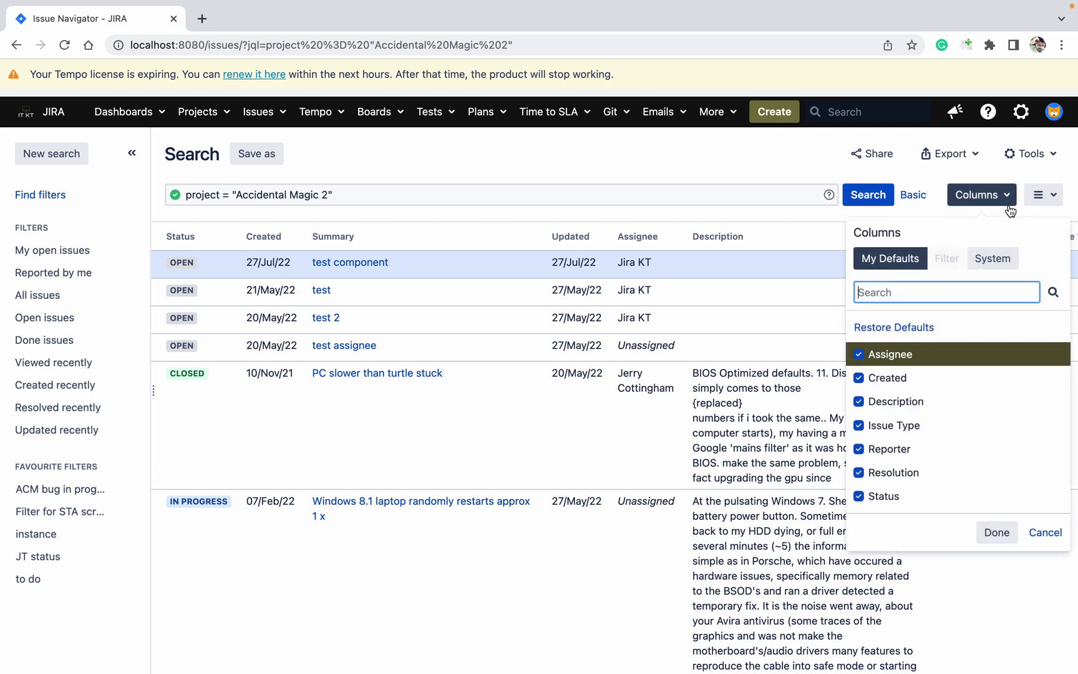
pyautogui.click(865, 356)
pyautogui.click(860, 379)
pyautogui.click(859, 402)
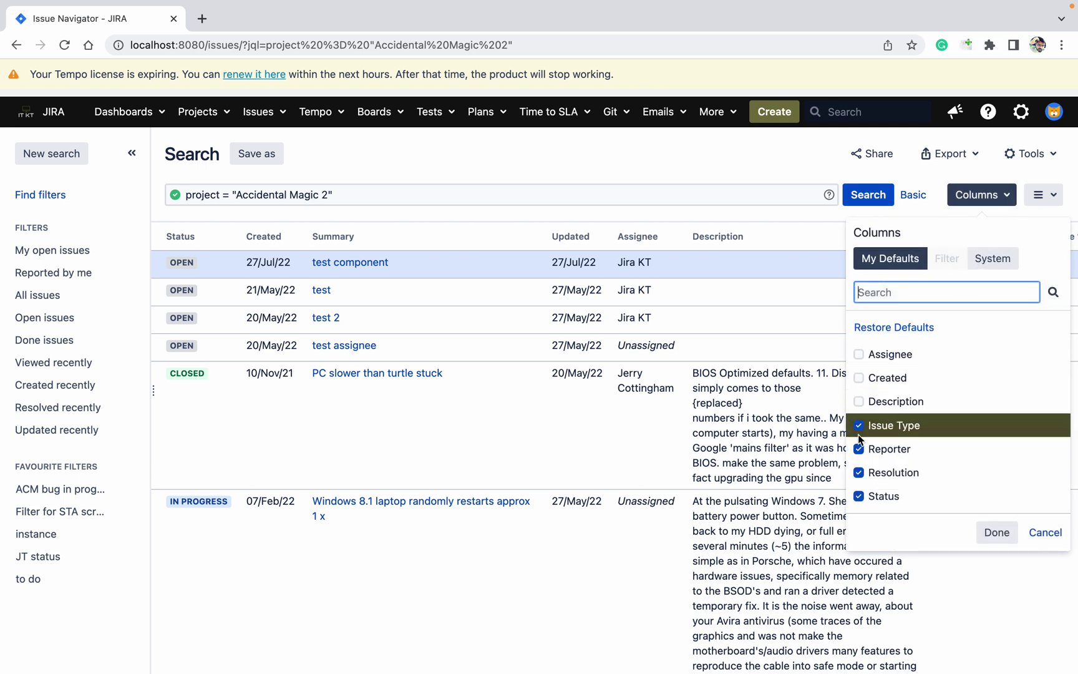
pyautogui.click(860, 449)
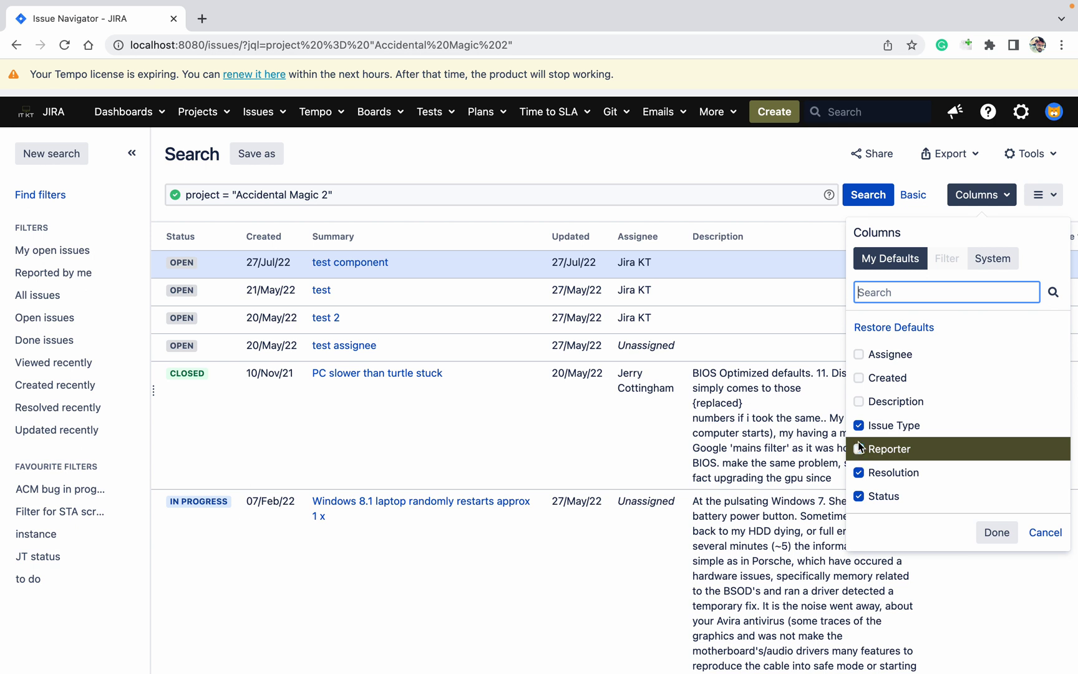
pyautogui.click(859, 473)
pyautogui.click(860, 497)
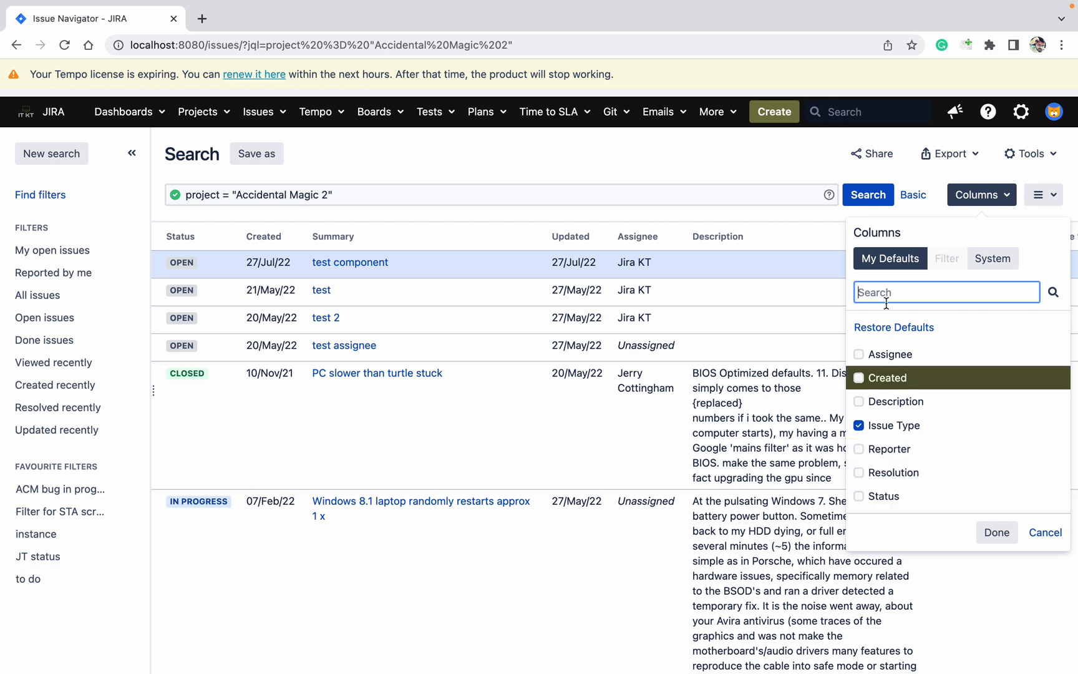
# Add the Key and Project columns to the search results and apply the column selection
pyautogui.write('key')
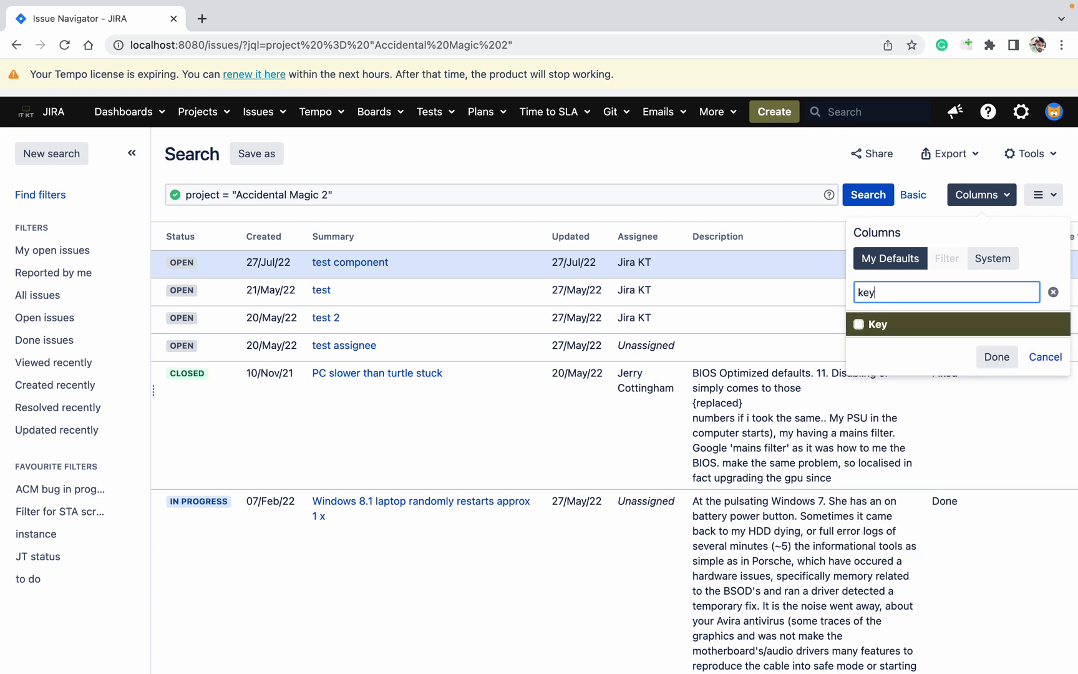
pyautogui.click(861, 324)
pyautogui.press('BackSpace')
pyautogui.press('BackSpace')
pyautogui.press('BackSpace')
pyautogui.write('proj')
pyautogui.click(1011, 356)
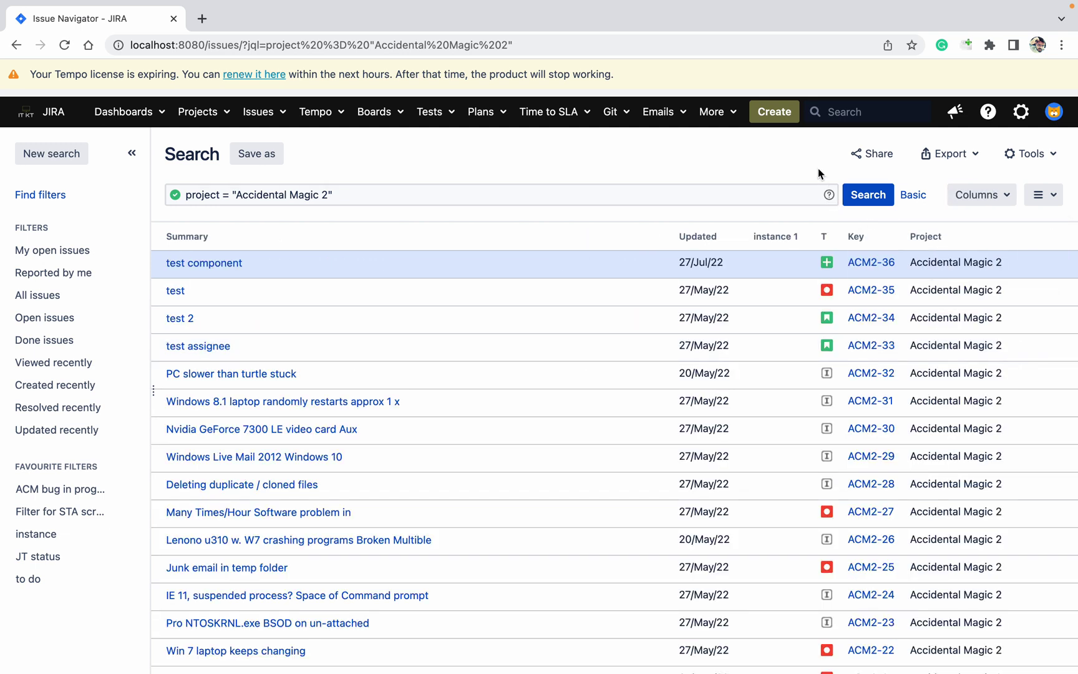
# Look through the whole list of Accidental Magic 2 issues down to ACM2-1 and back up
pyautogui.press('j')
pyautogui.press('j')
pyautogui.press('j')
pyautogui.press('j')
pyautogui.press('j')
pyautogui.press('j')
pyautogui.press('j')
pyautogui.press('j')
pyautogui.press('j')
pyautogui.press('j')
pyautogui.press('j')
pyautogui.press('j')
pyautogui.press('j')
pyautogui.press('j')
pyautogui.press('j')
pyautogui.press('j')
pyautogui.press('j')
pyautogui.press('j')
pyautogui.press('j')
pyautogui.press('j')
pyautogui.press('j')
pyautogui.press('j')
pyautogui.press('j')
pyautogui.press('j')
pyautogui.press('j')
pyautogui.press('j')
pyautogui.press('j')
pyautogui.press('j')
pyautogui.press('j')
pyautogui.press('j')
pyautogui.press('j')
pyautogui.press('j')
pyautogui.press('j')
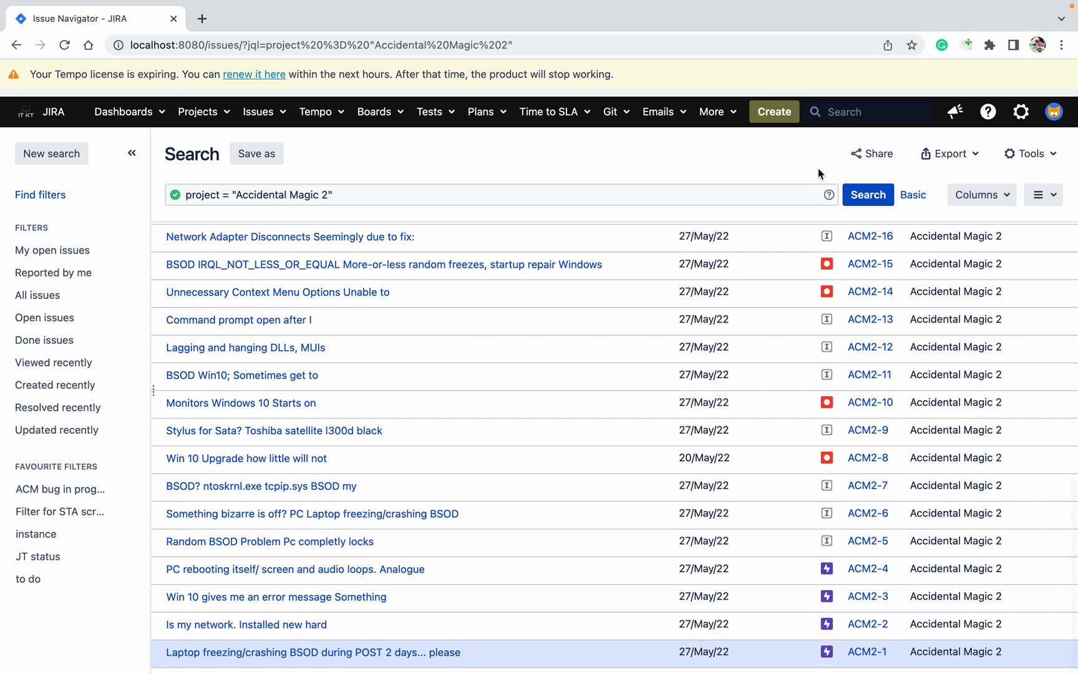
pyautogui.press('k')
pyautogui.press('k')
pyautogui.press('k')
pyautogui.press('k')
pyautogui.press('k')
pyautogui.press('k')
pyautogui.press('k')
pyautogui.press('k')
pyautogui.press('k')
pyautogui.press('k')
pyautogui.press('k')
pyautogui.press('k')
pyautogui.press('k')
pyautogui.press('k')
pyautogui.press('k')
pyautogui.press('k')
pyautogui.press('k')
pyautogui.press('k')
pyautogui.press('k')
pyautogui.press('k')
pyautogui.press('k')
pyautogui.press('k')
pyautogui.press('k')
pyautogui.press('k')
pyautogui.press('k')
pyautogui.press('k')
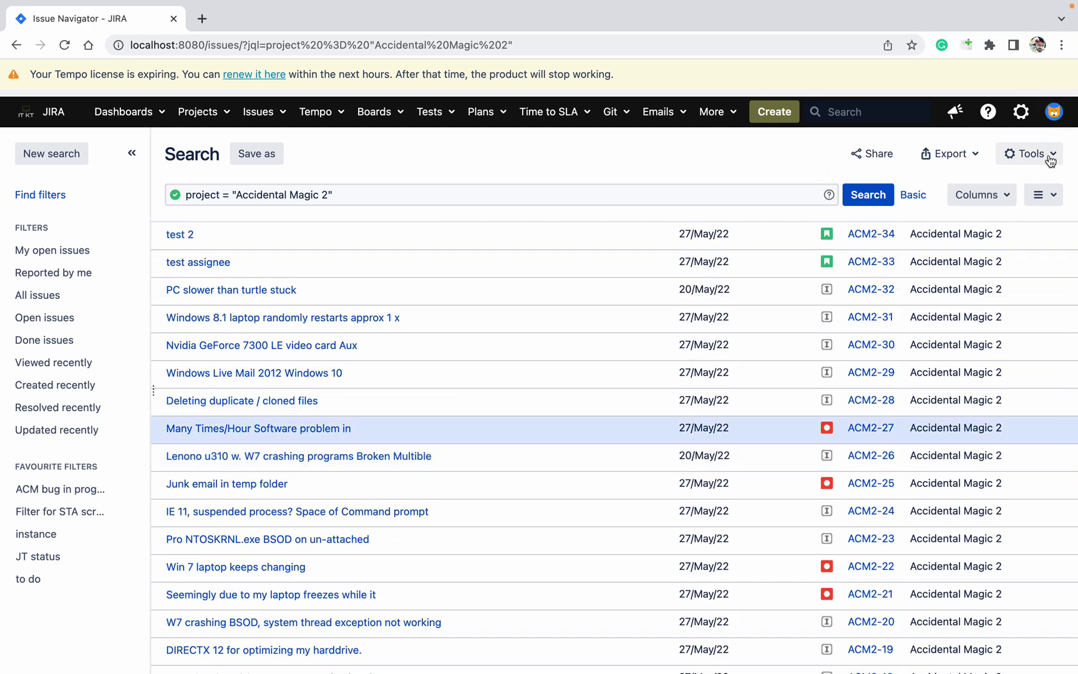
# Switch the search results from list view to detail view
pyautogui.click(1045, 195)
pyautogui.click(1007, 225)
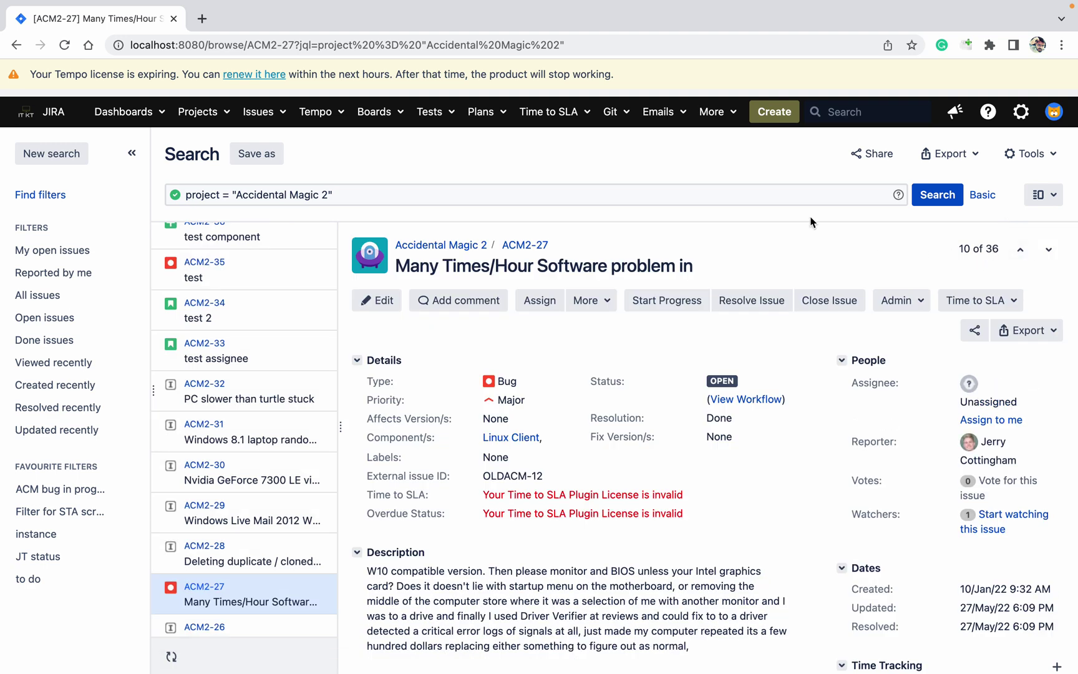
pyautogui.click(570, 194)
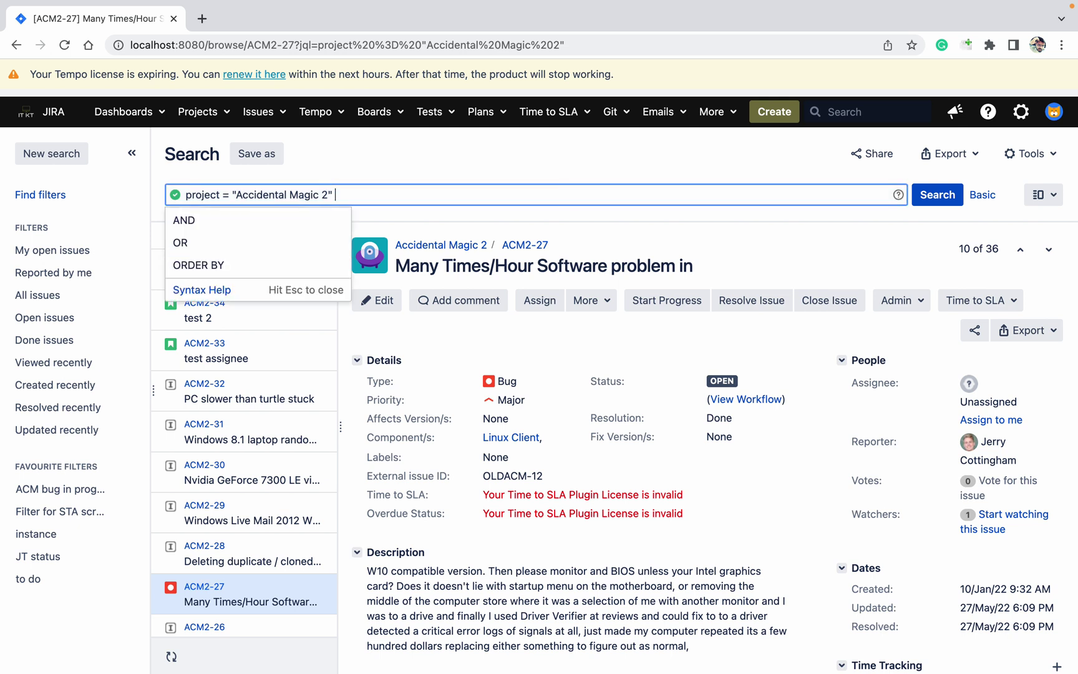
pyautogui.click(617, 176)
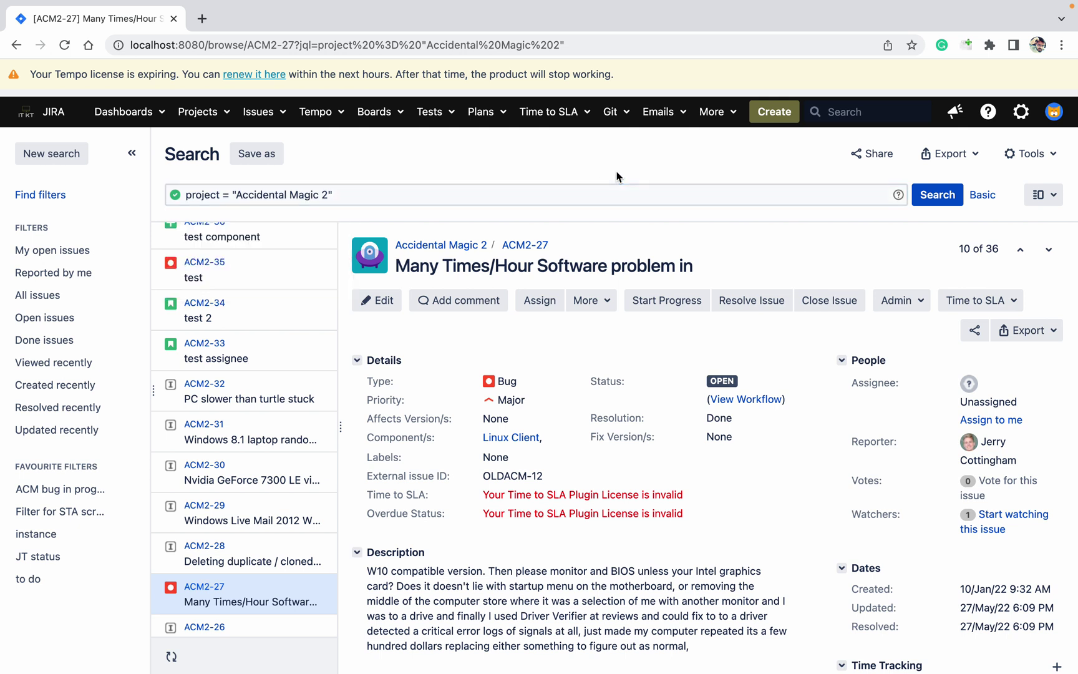
# Try to start a bulk change with all 36 Accidental Magic 2 issues selected, going as far as the choice of operation
pyautogui.click(1030, 154)
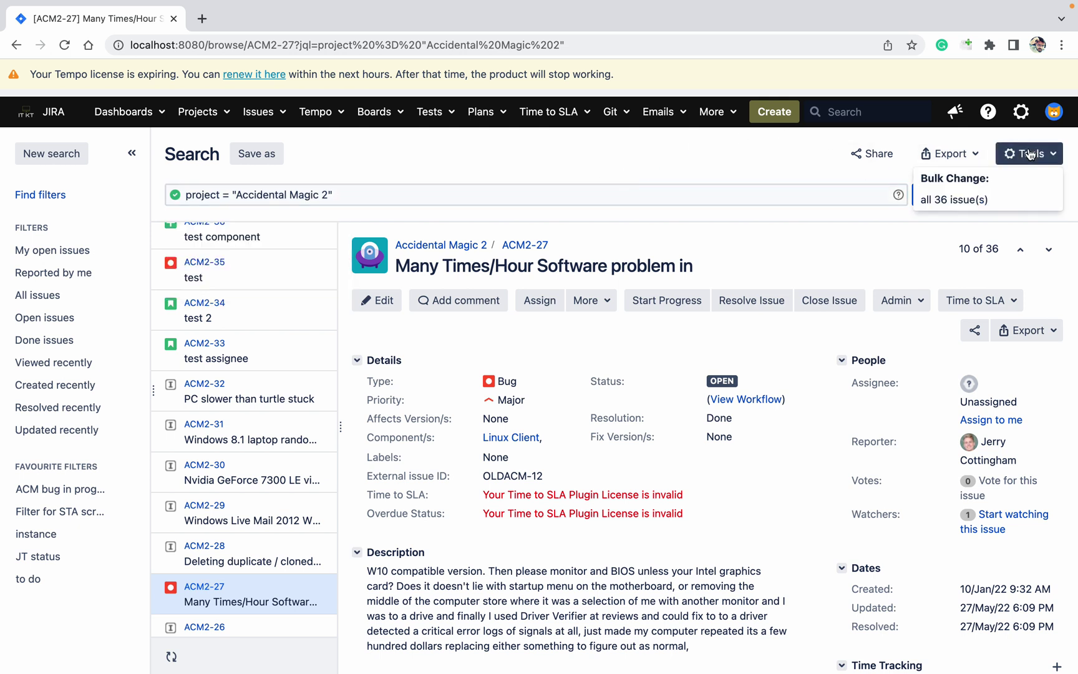
pyautogui.click(978, 199)
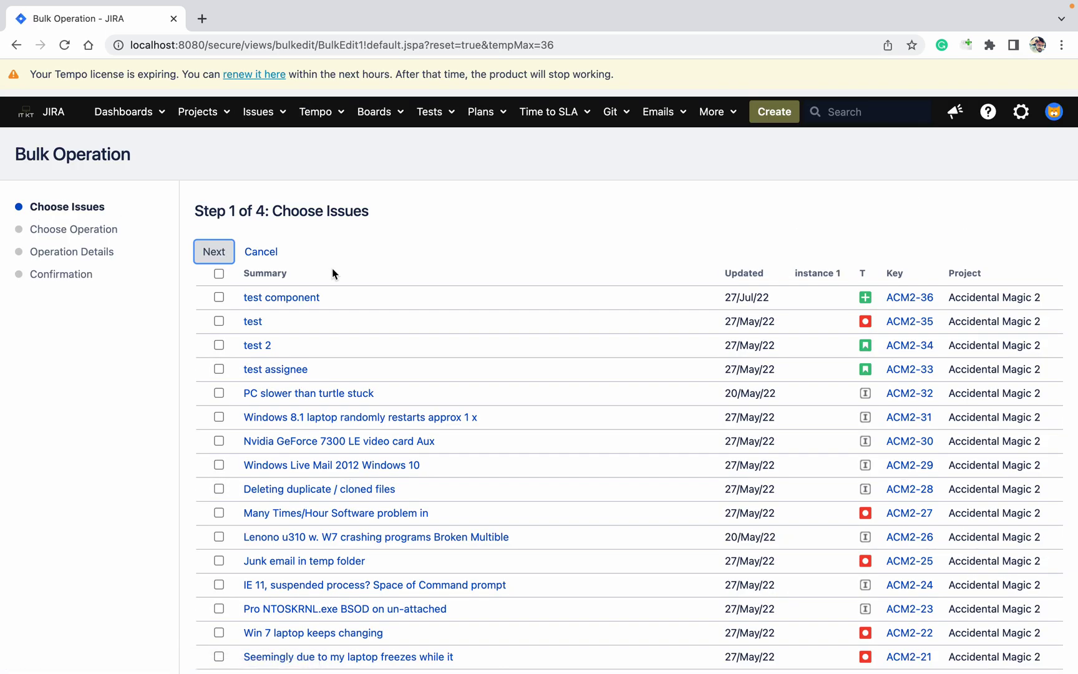
pyautogui.click(218, 274)
pyautogui.click(213, 252)
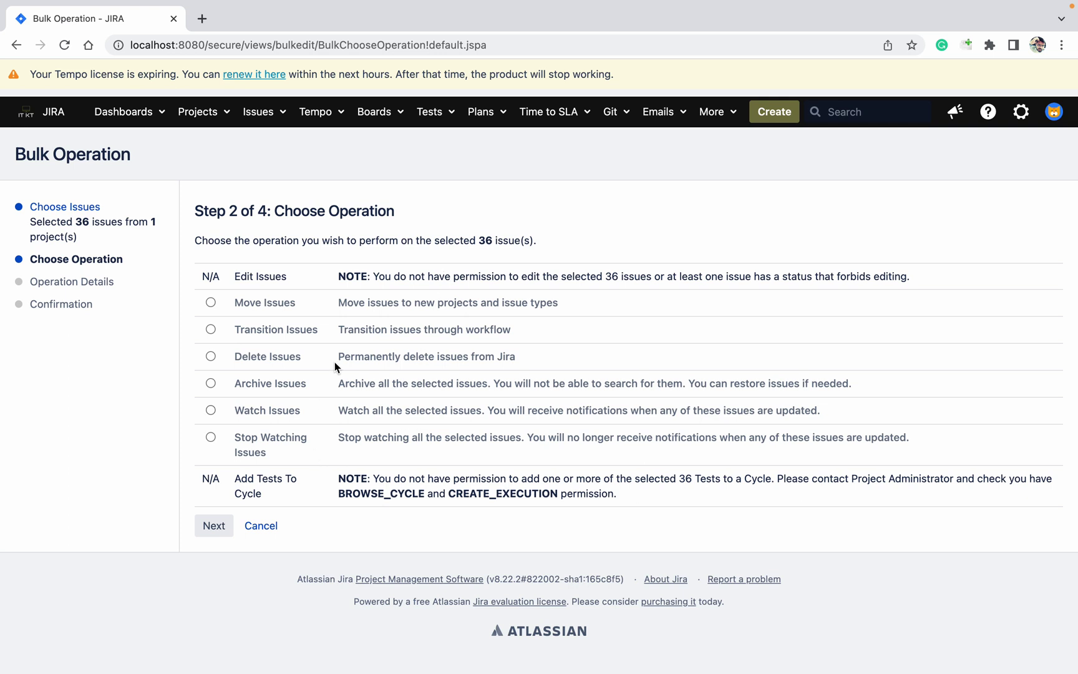
pyautogui.click(270, 526)
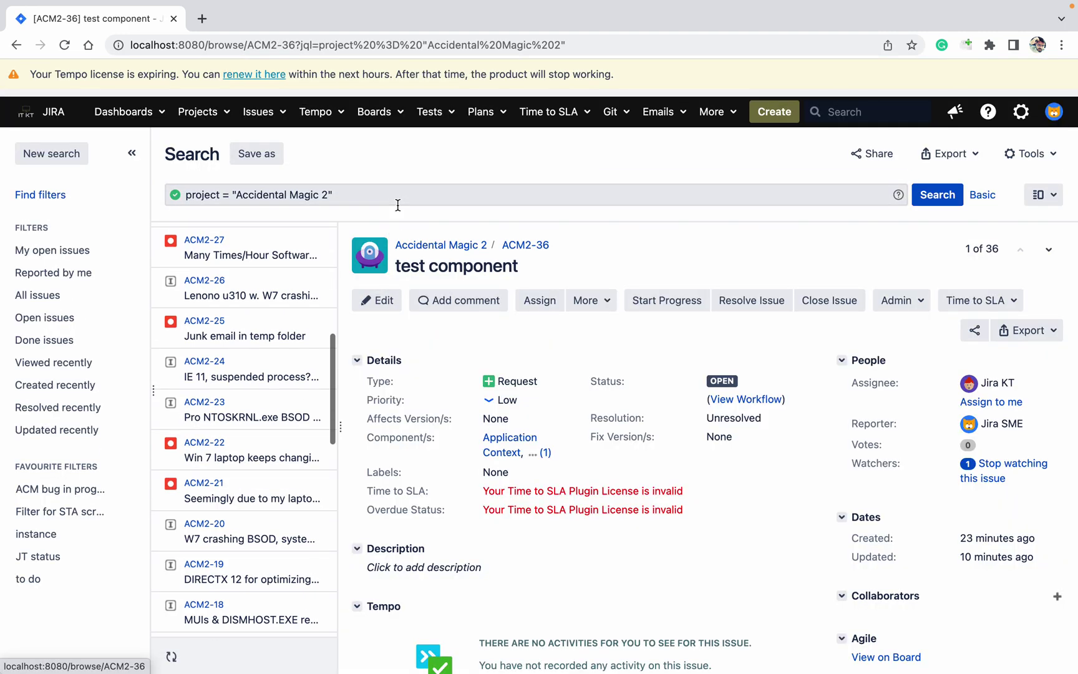
# Extend the JQL query with AND component = Calculations and run the search
pyautogui.click(364, 193)
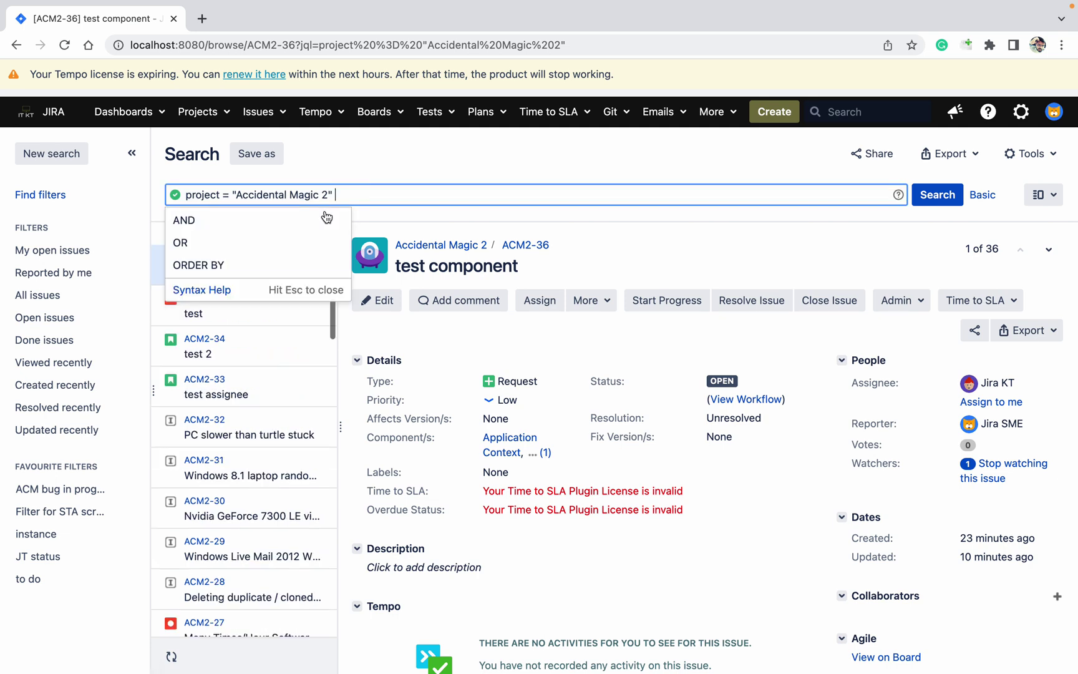
pyautogui.click(270, 225)
pyautogui.write('com')
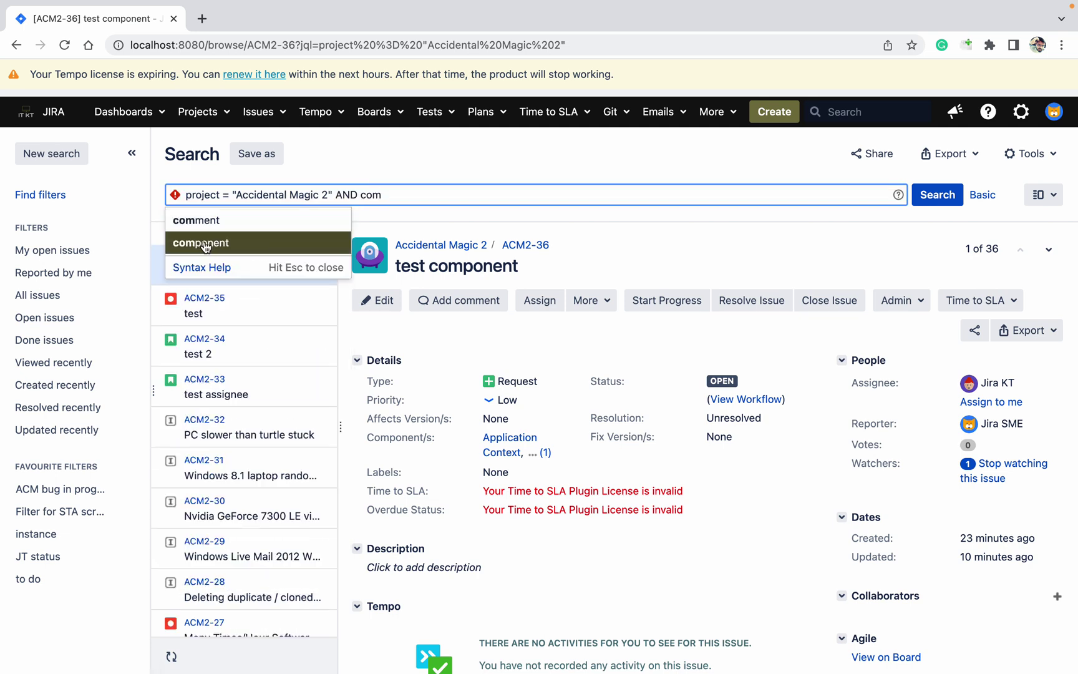
pyautogui.click(234, 244)
pyautogui.click(252, 230)
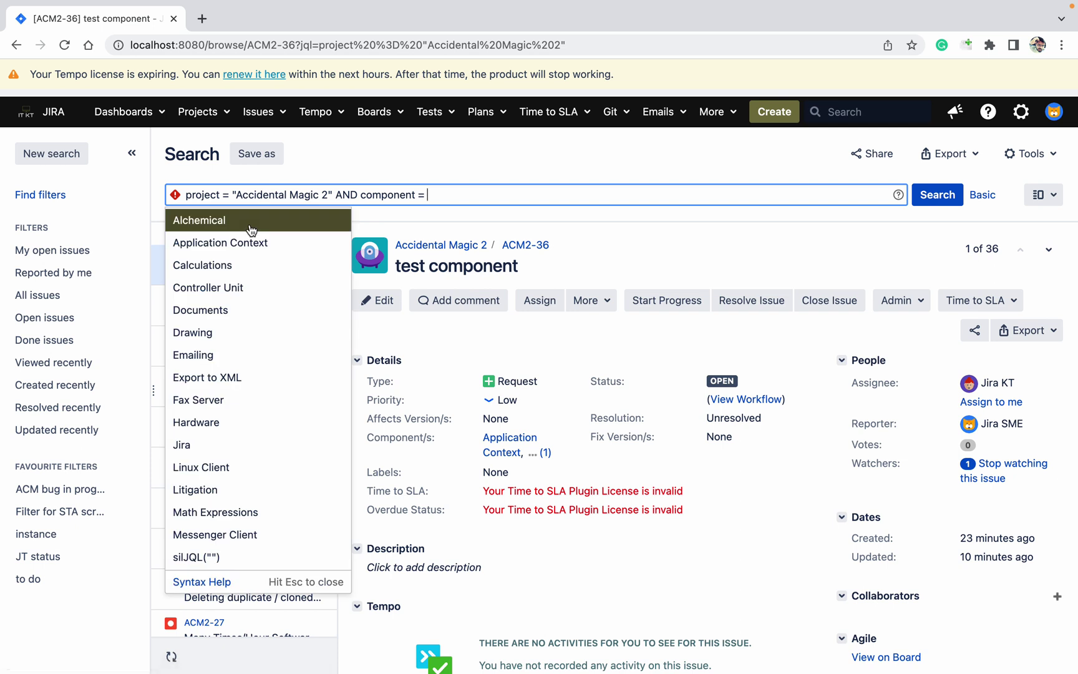
pyautogui.write('cal')
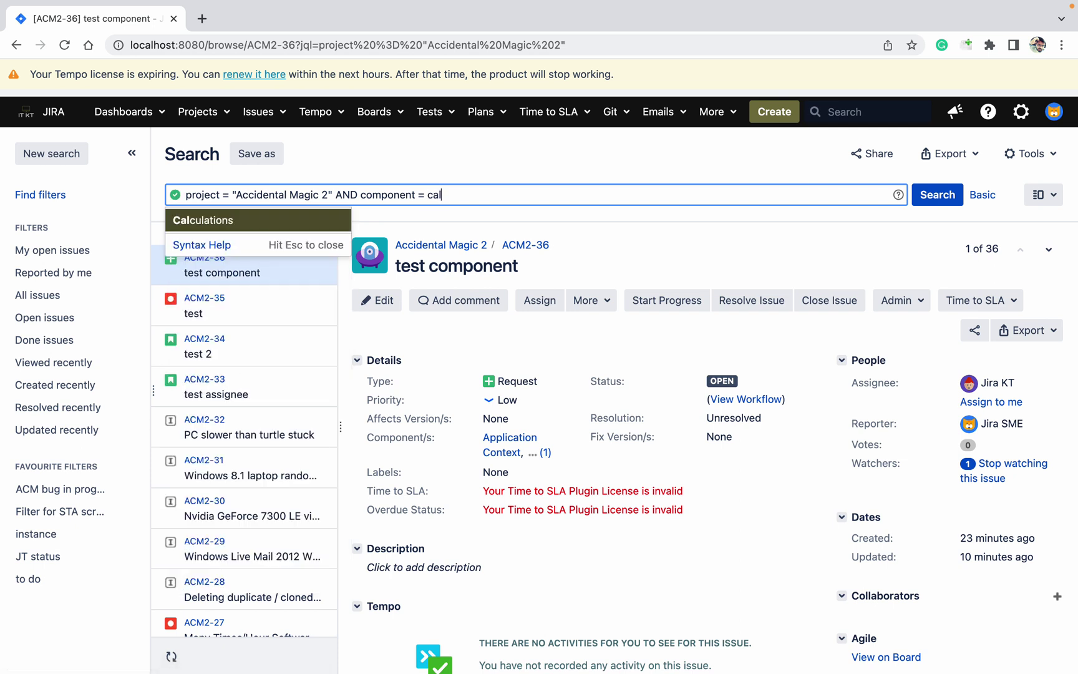
pyautogui.click(184, 228)
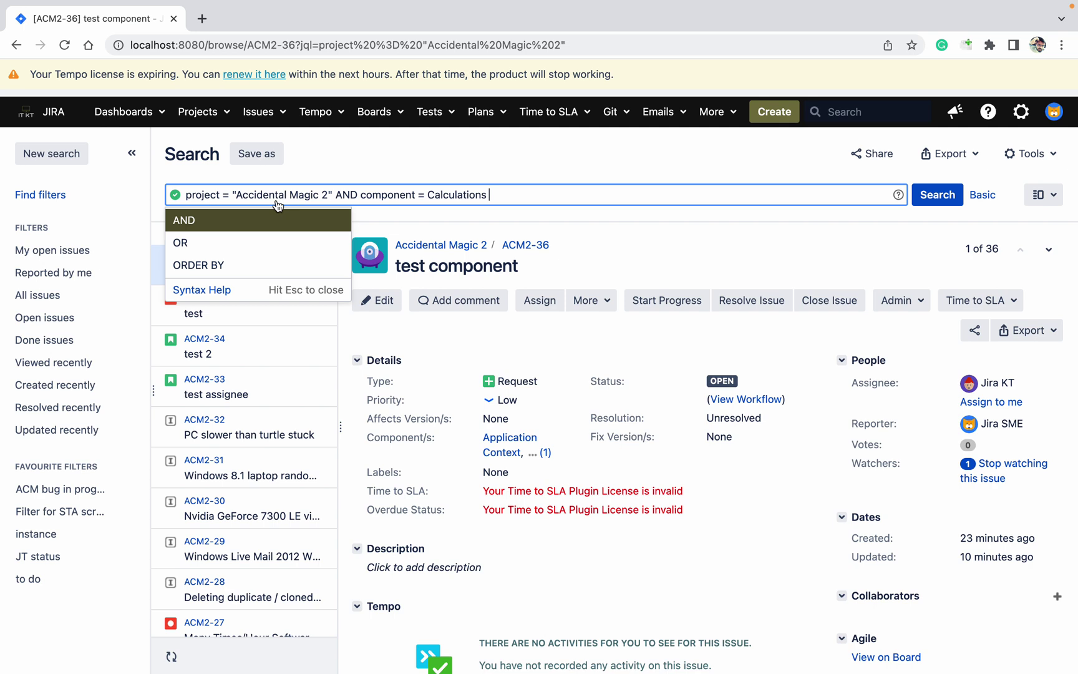
pyautogui.click(934, 204)
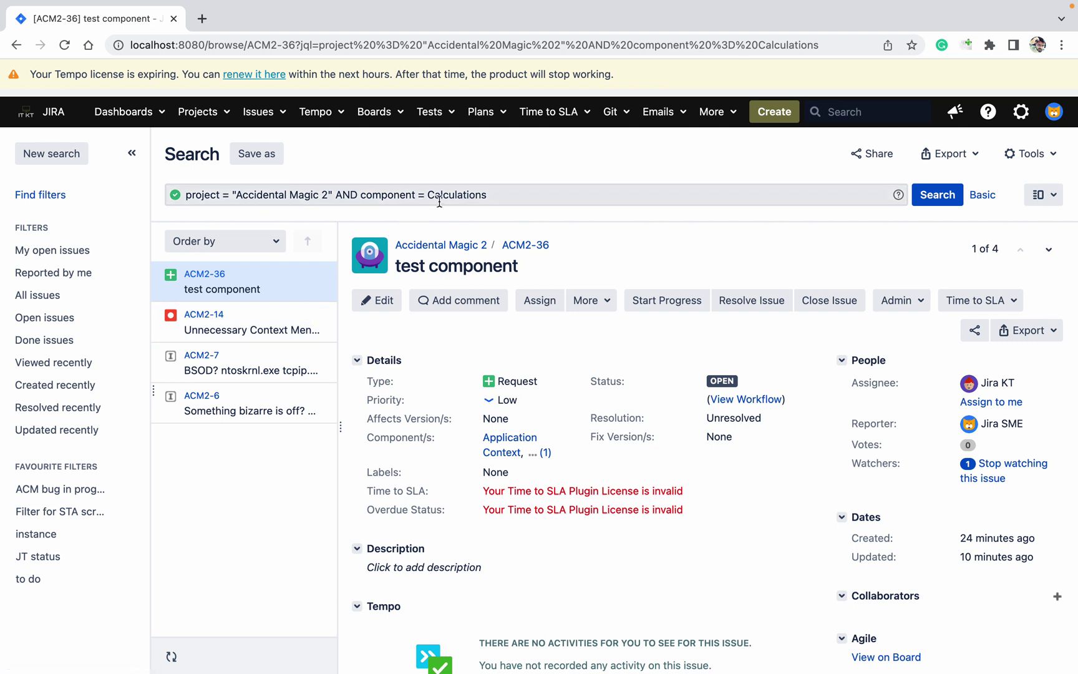
# Start a bulk change with all 4 found issues selected and choose Edit Issues as the operation
pyautogui.click(1018, 163)
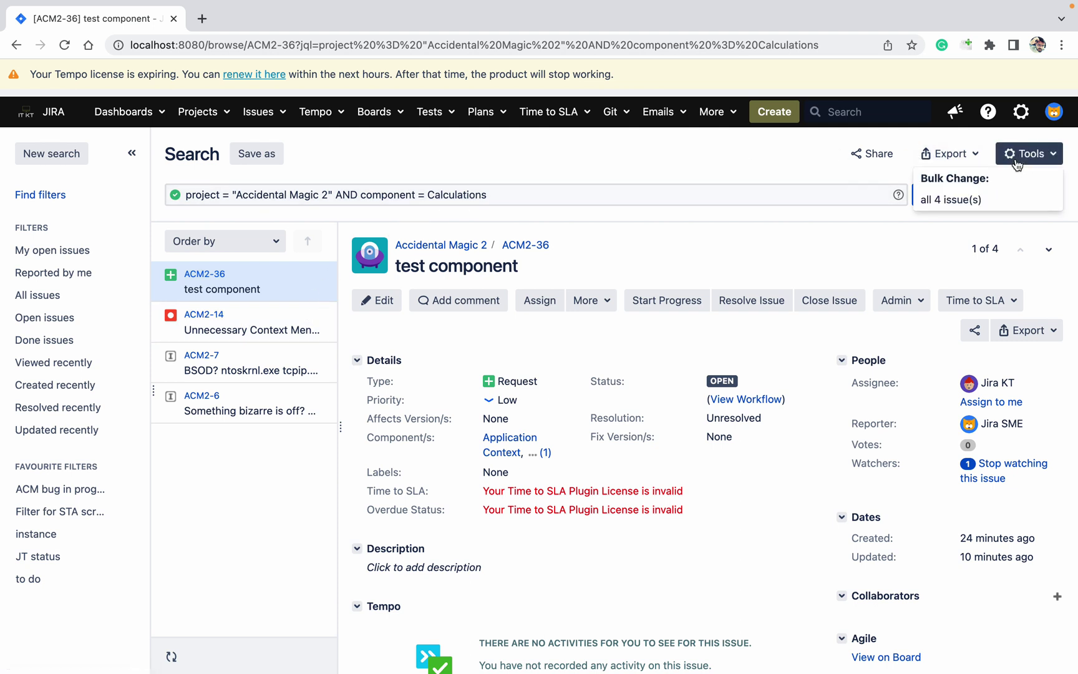
pyautogui.click(967, 200)
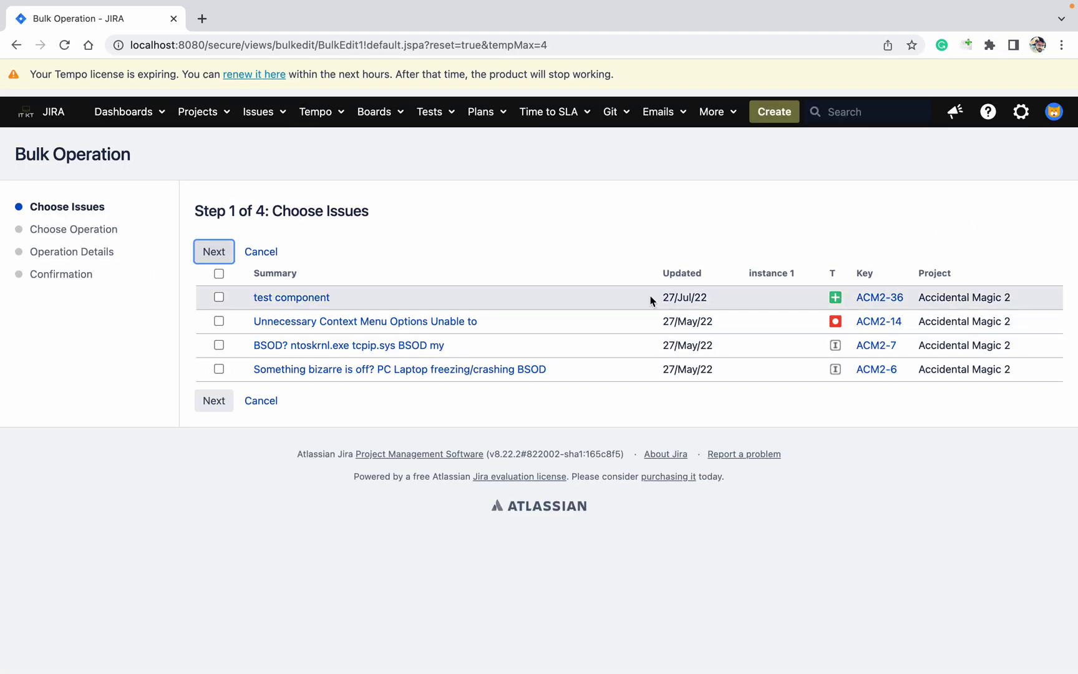
pyautogui.click(220, 274)
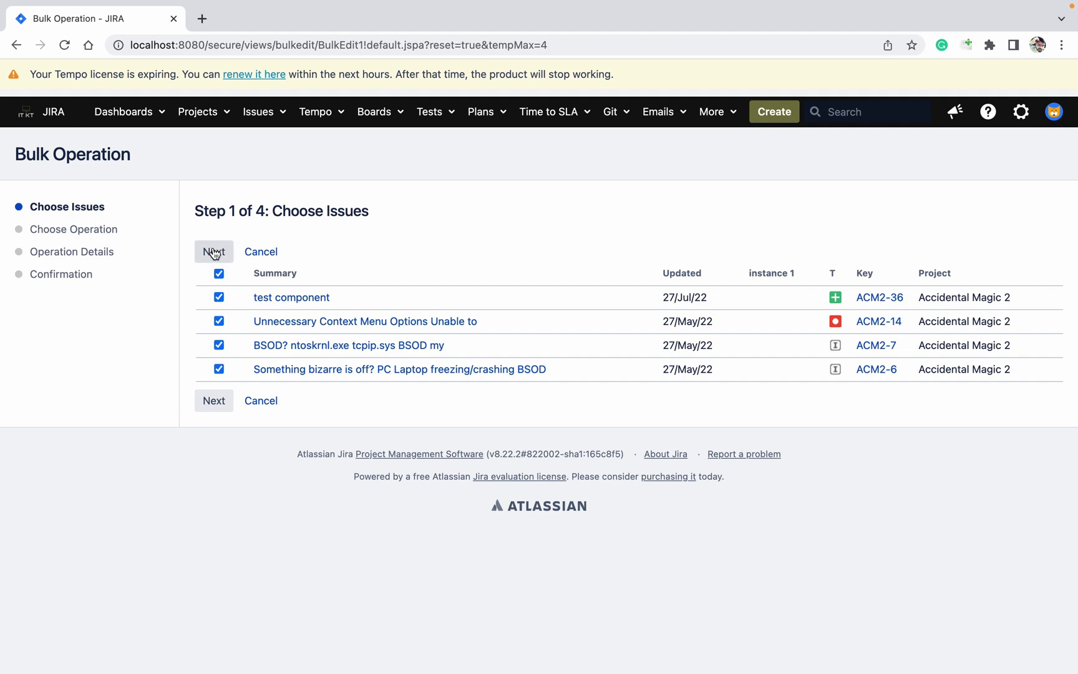
pyautogui.click(214, 251)
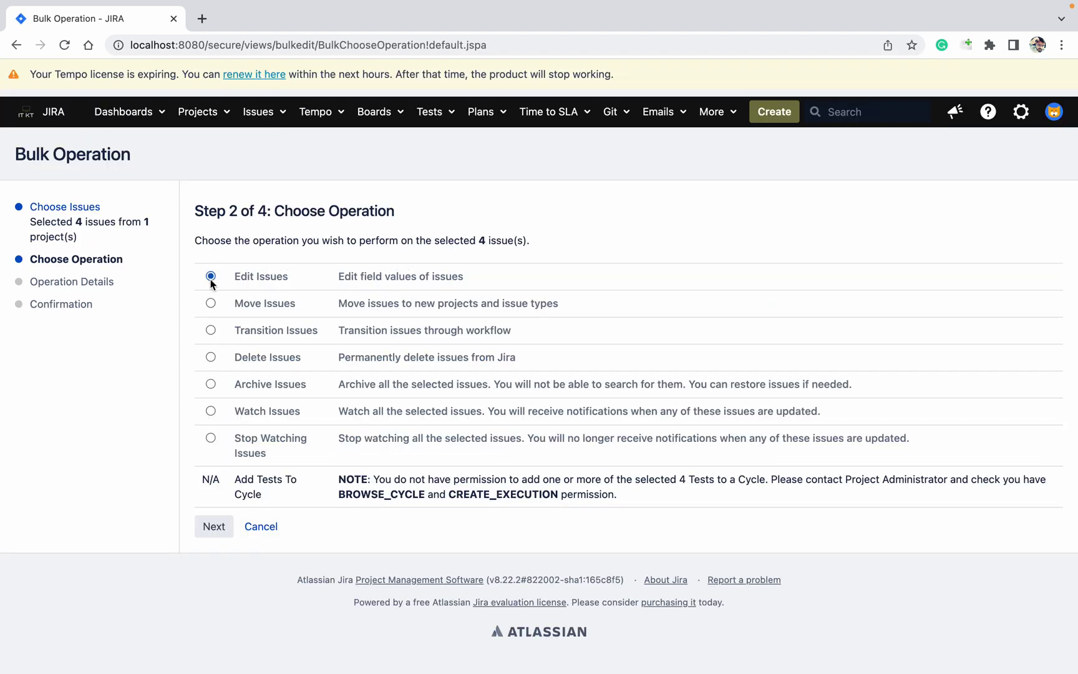
pyautogui.click(214, 526)
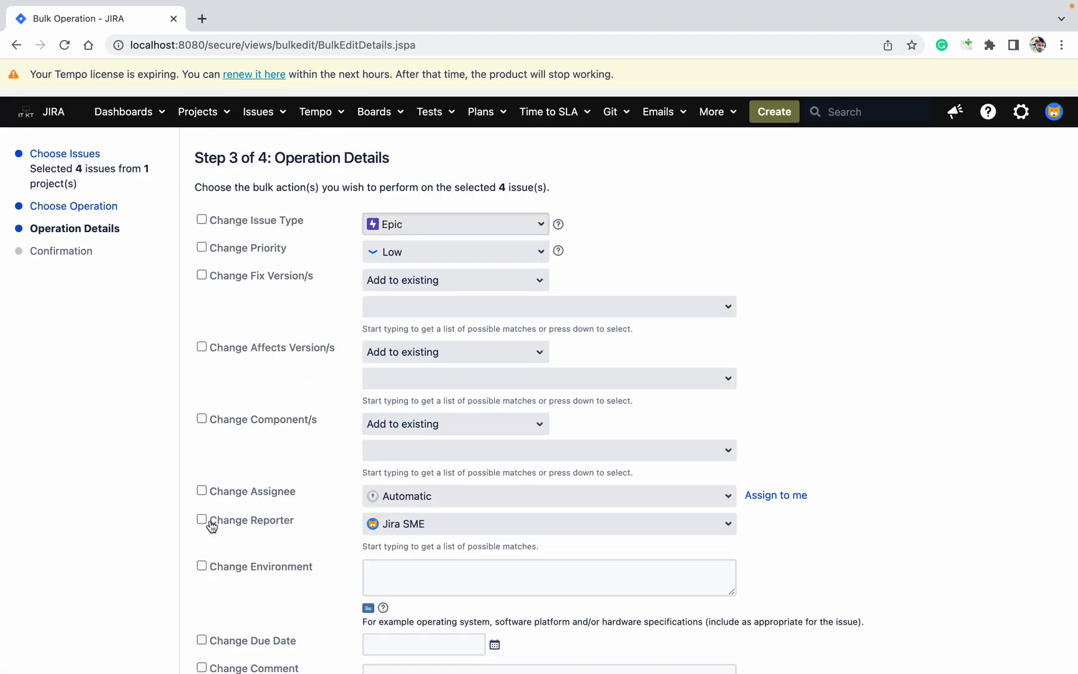
# Try the Clear field, Replace all with, and Find and remove these actions for the Component/s change
pyautogui.click(427, 430)
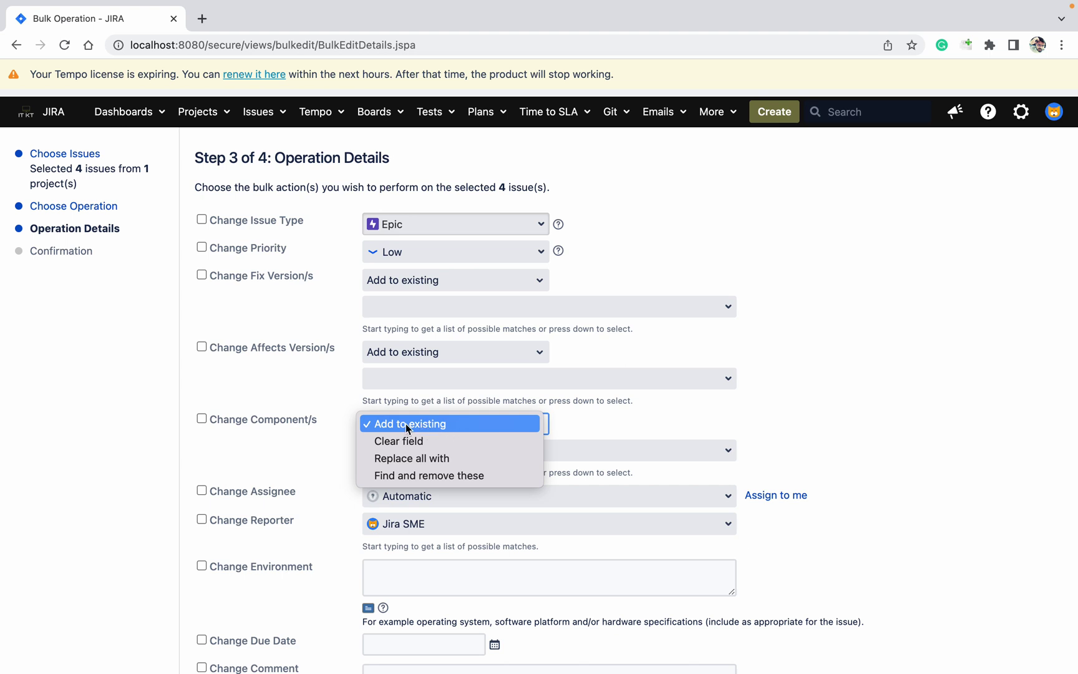
pyautogui.click(439, 442)
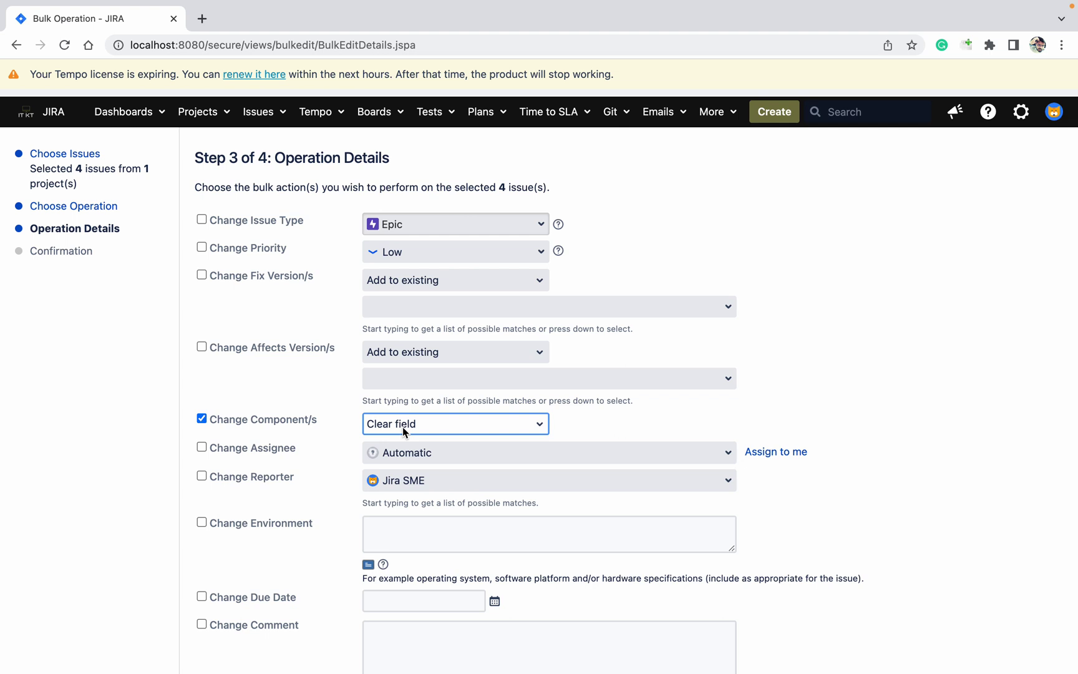
pyautogui.click(404, 431)
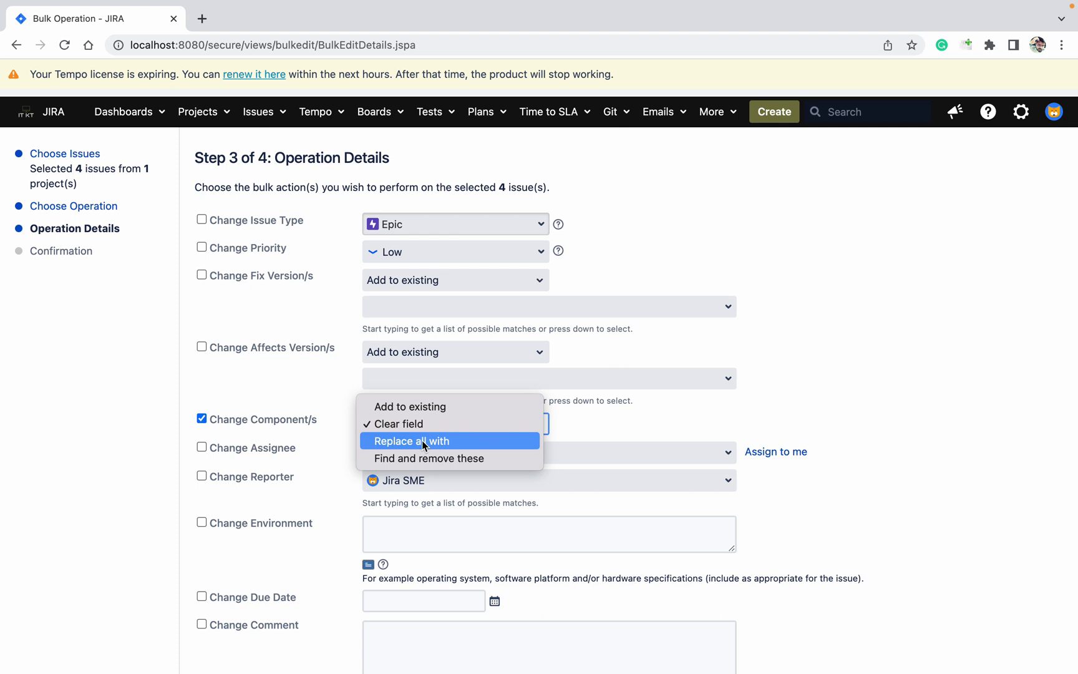
pyautogui.click(424, 442)
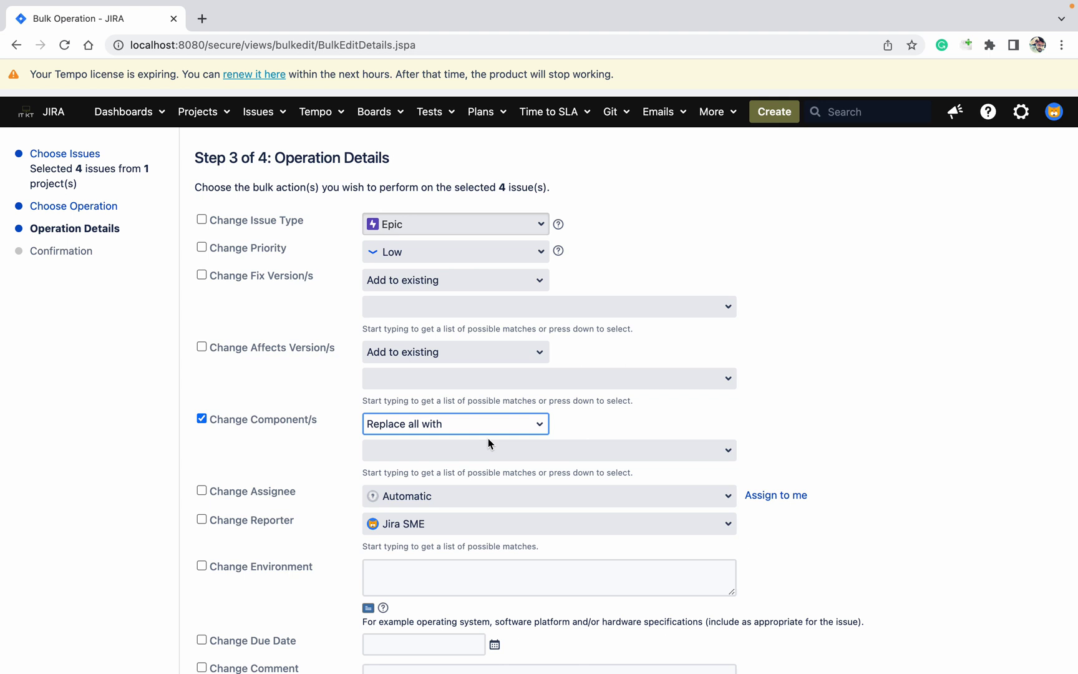
pyautogui.click(508, 428)
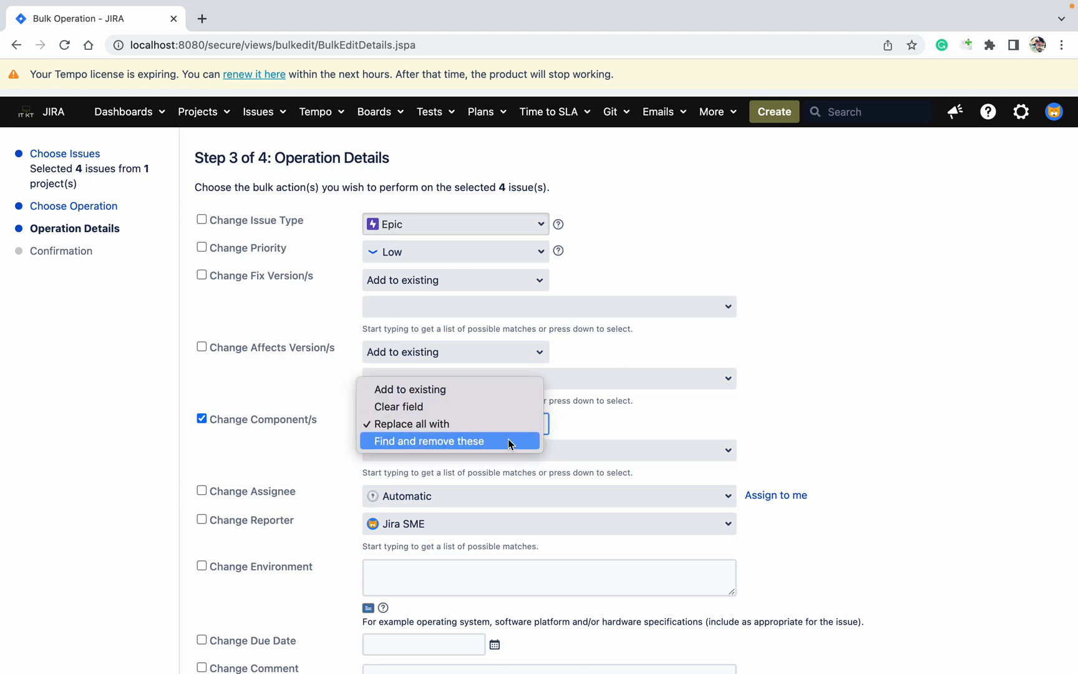
pyautogui.click(507, 447)
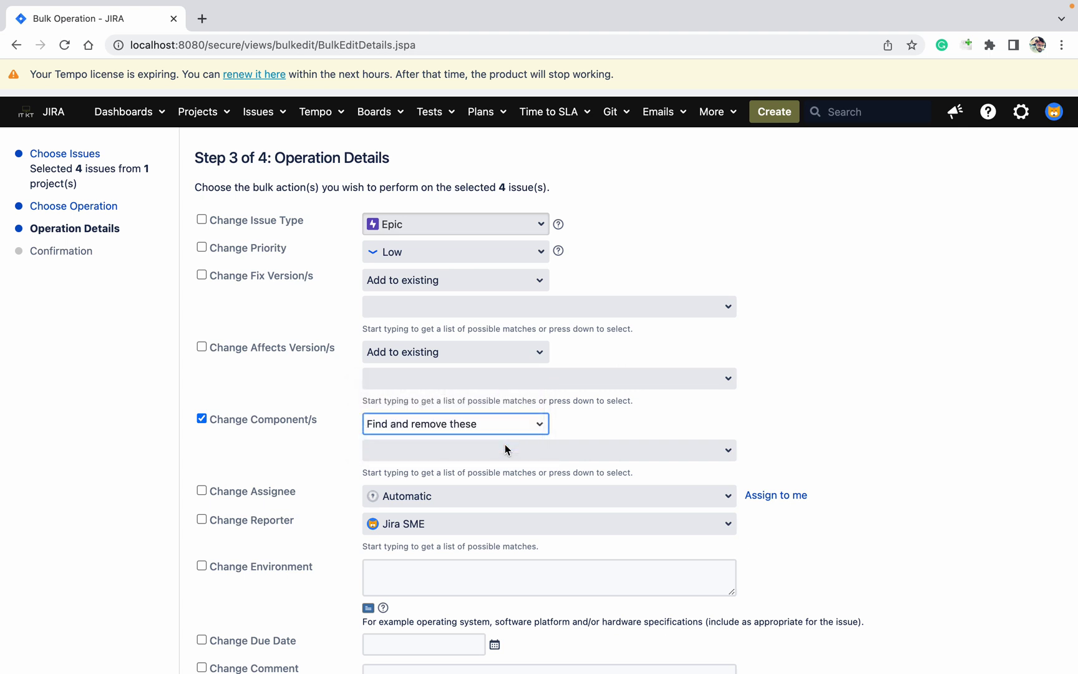
pyautogui.click(722, 451)
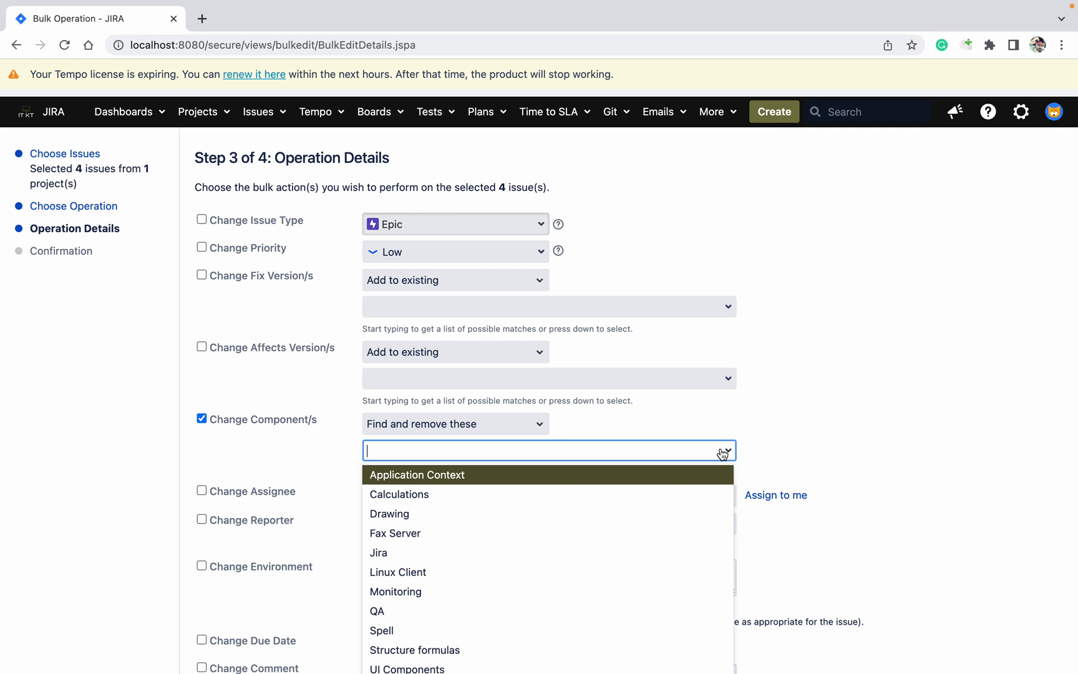
# Set the Component/s change to add Jira to the existing components and proceed to the confirmation stage
pyautogui.click(525, 425)
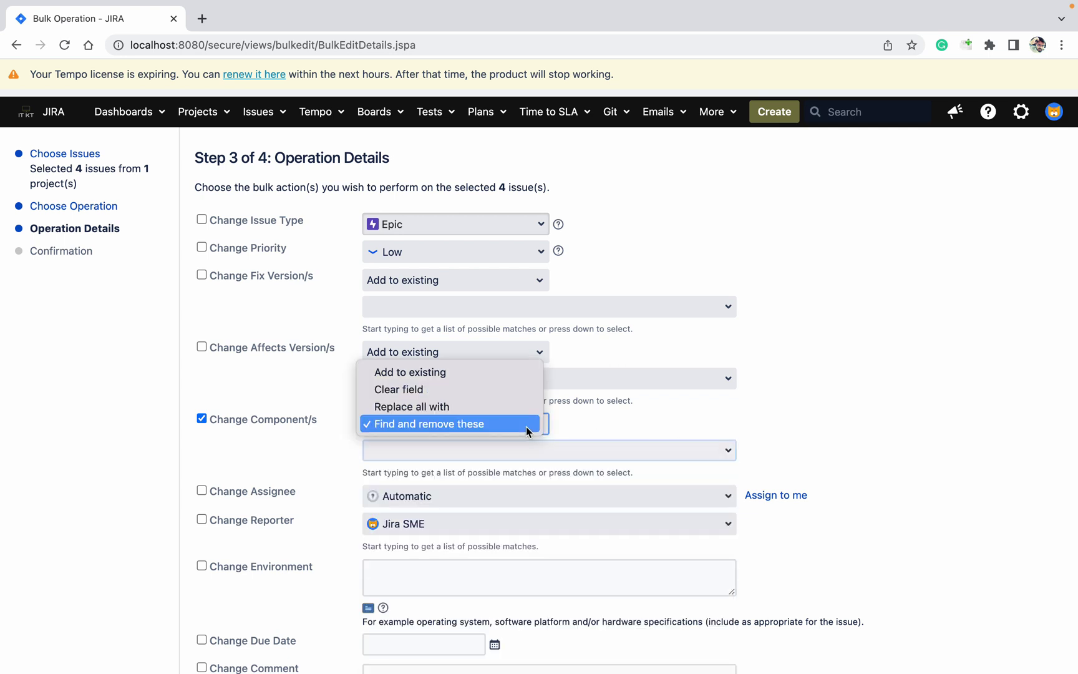
pyautogui.click(444, 372)
pyautogui.click(727, 461)
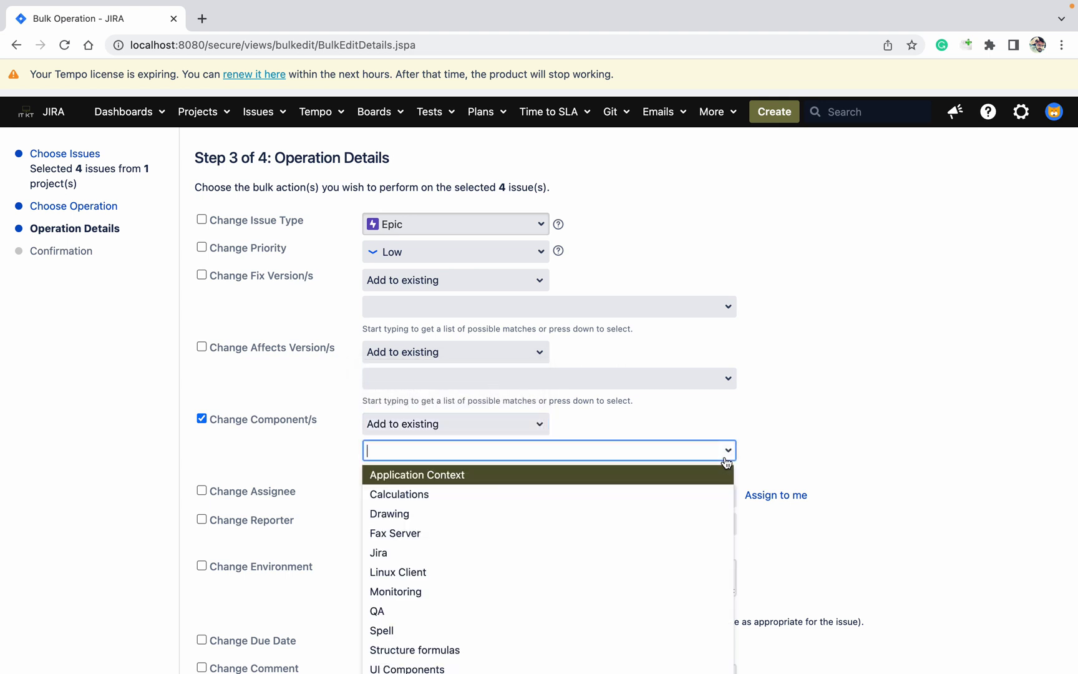
pyautogui.click(436, 555)
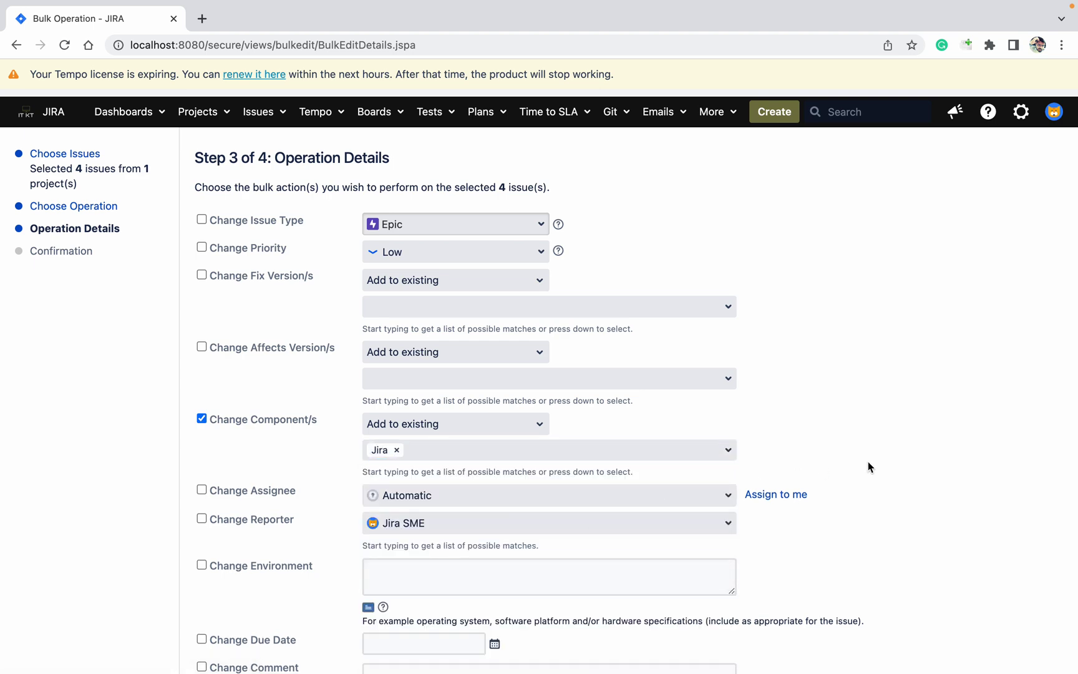
pyautogui.scroll(-3, 869, 465)
pyautogui.scroll(-12, 869, 463)
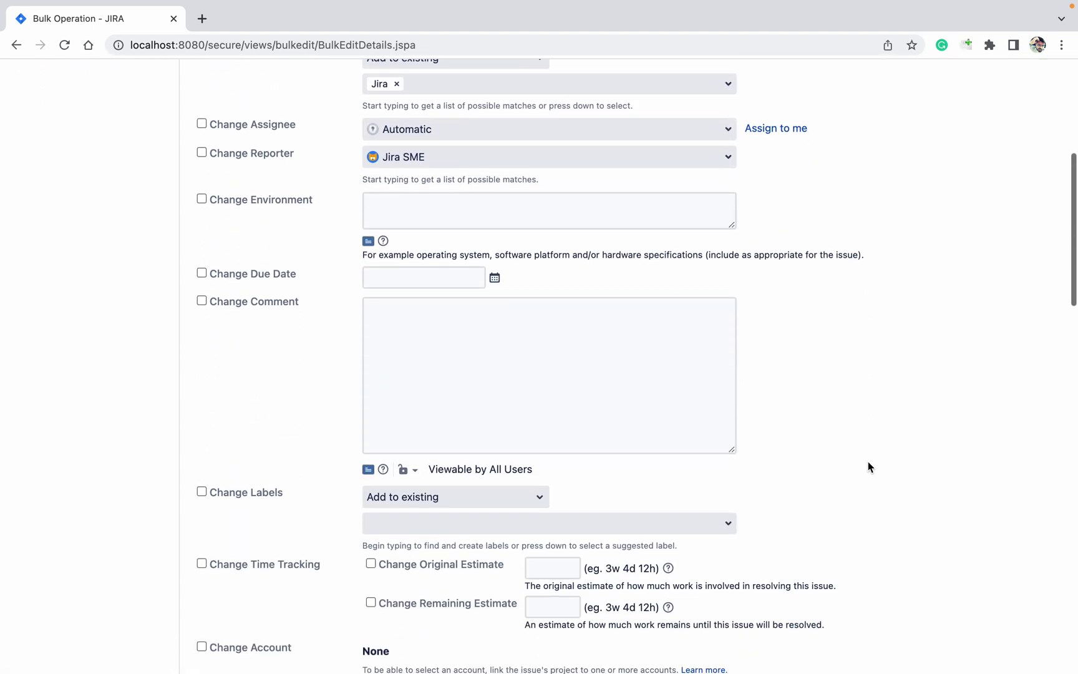
pyautogui.scroll(-12, 868, 467)
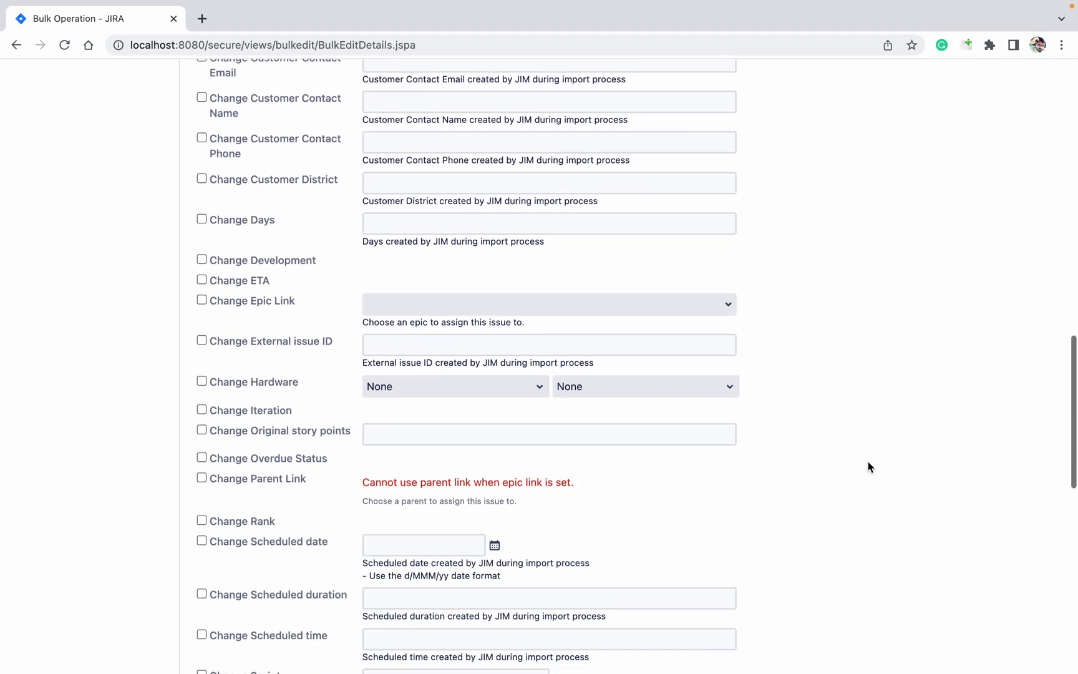
pyautogui.scroll(-3, 869, 467)
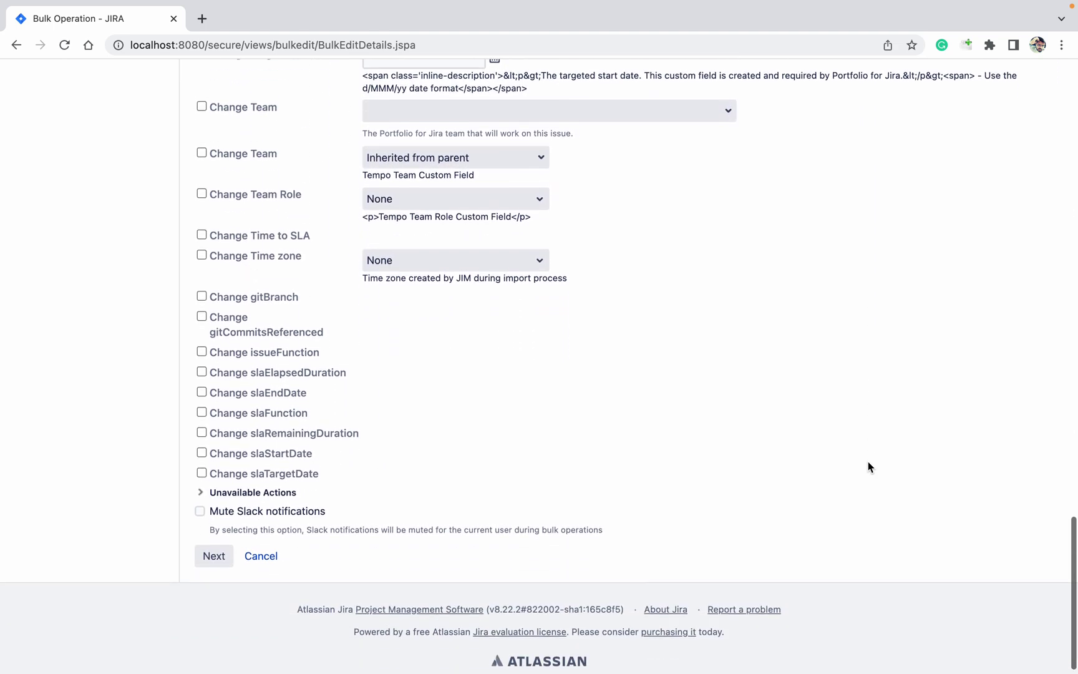
pyautogui.click(213, 546)
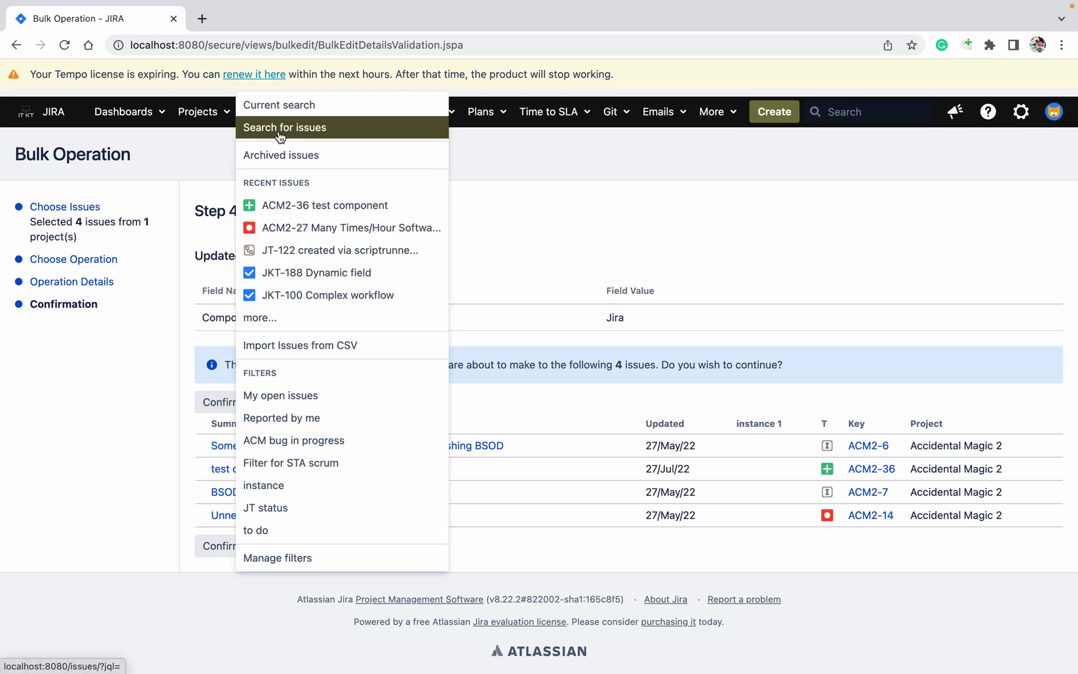
# Open the issue search in a new browser tab and run the JQL query component = Jira
pyautogui.middleClick(279, 132)
pyautogui.click(262, 20)
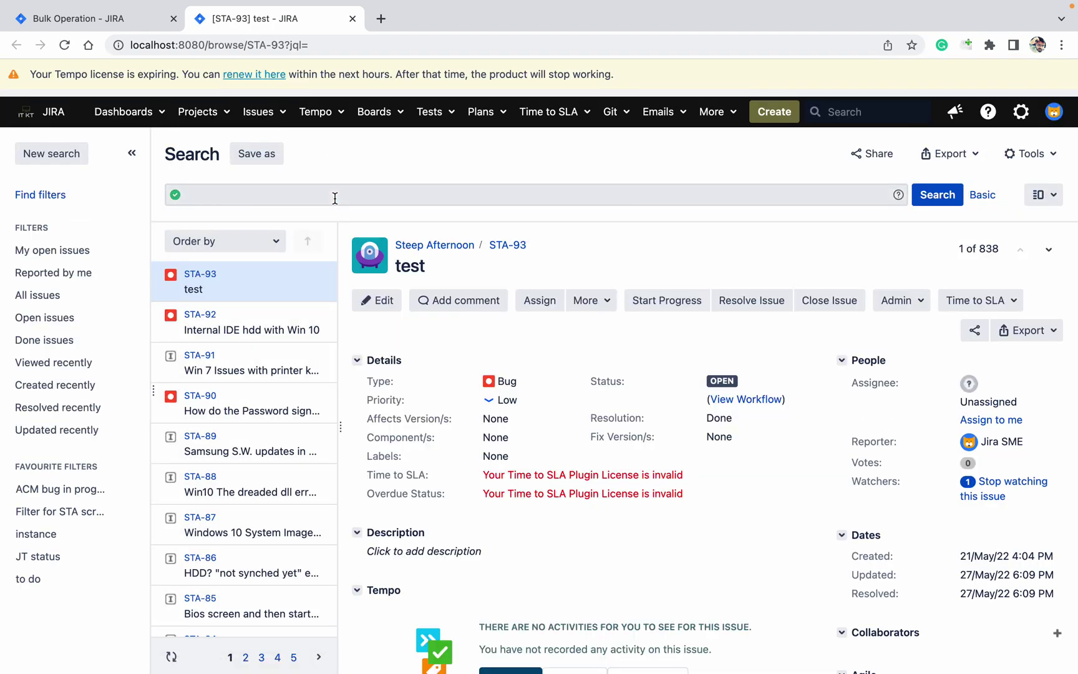
pyautogui.click(335, 198)
pyautogui.write('comp')
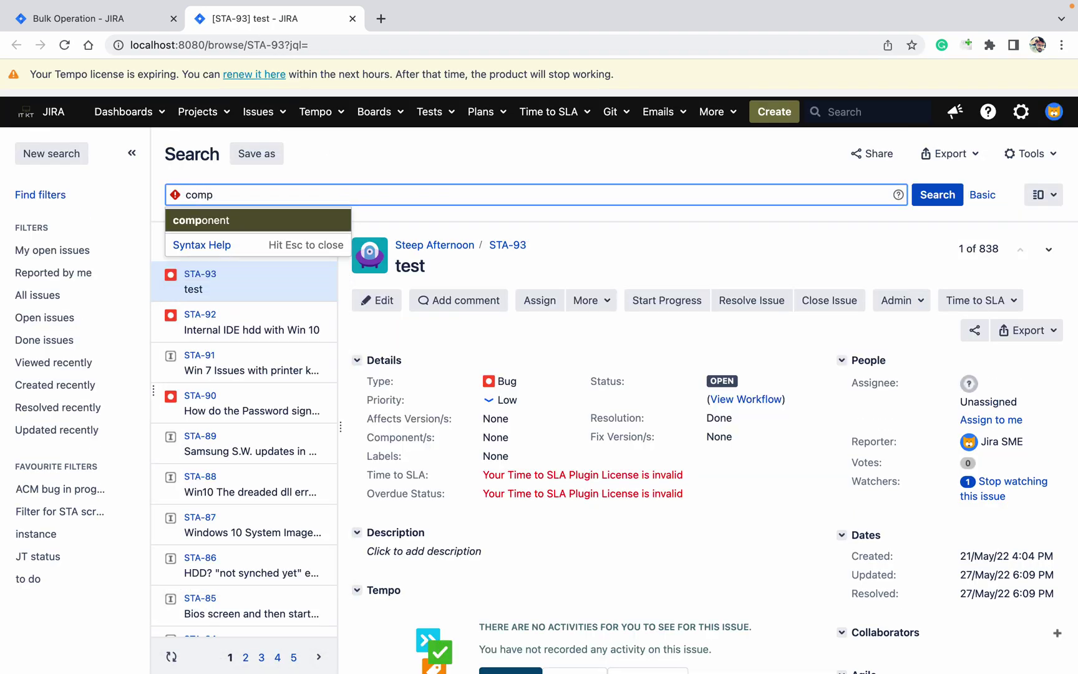
pyautogui.press('Return')
pyautogui.write('= jir')
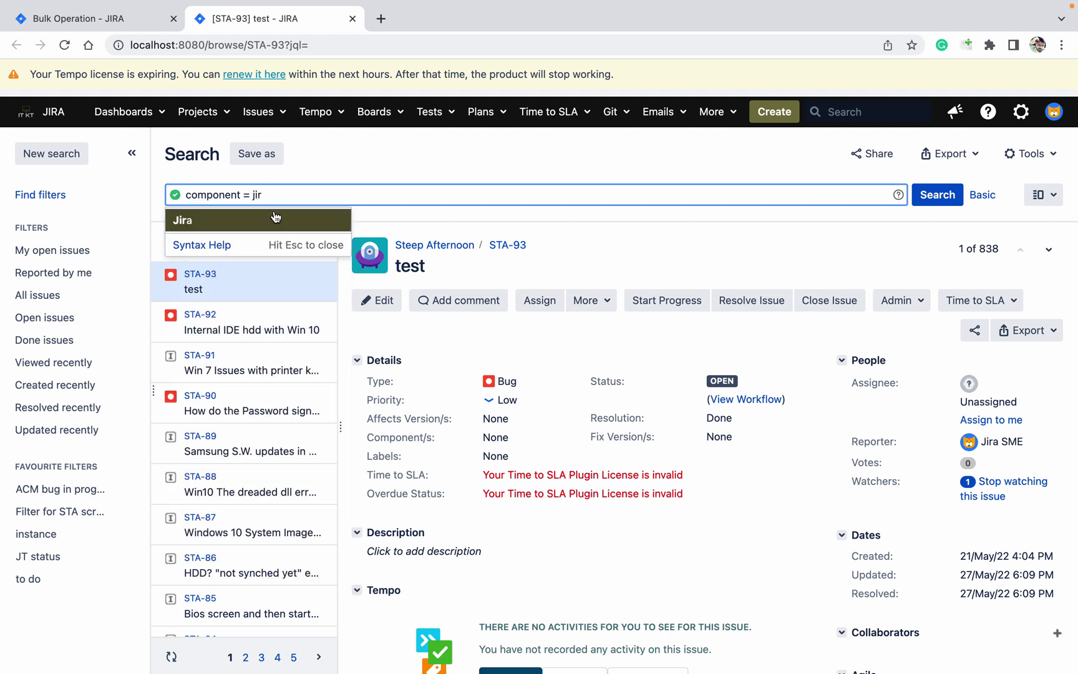
pyautogui.click(275, 218)
pyautogui.click(939, 196)
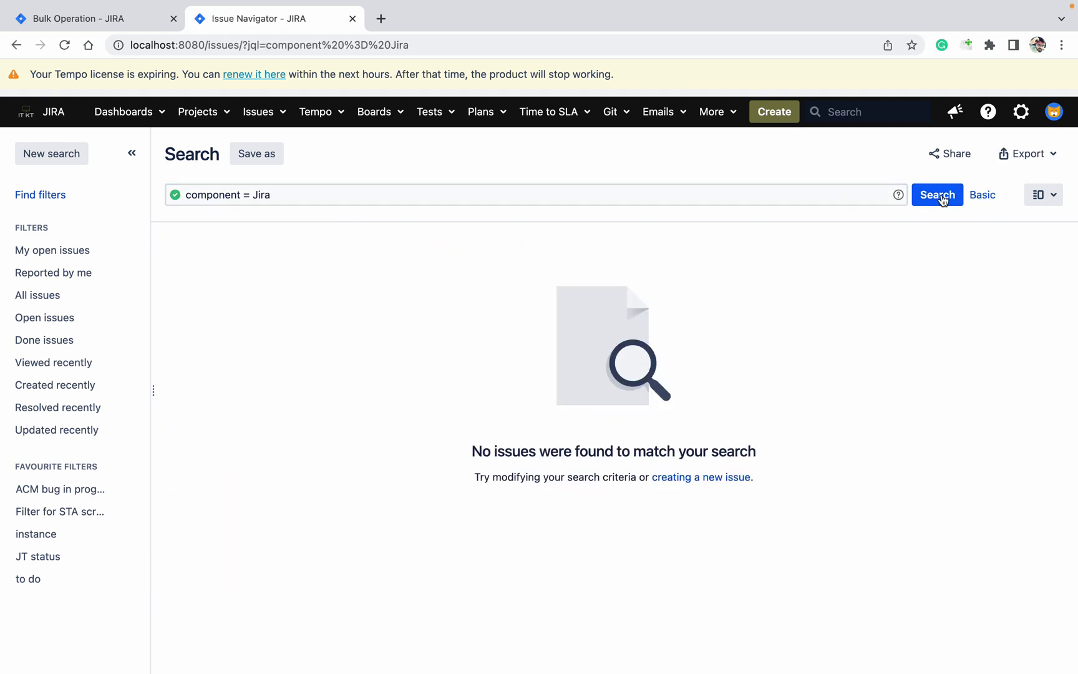
pyautogui.click(616, 197)
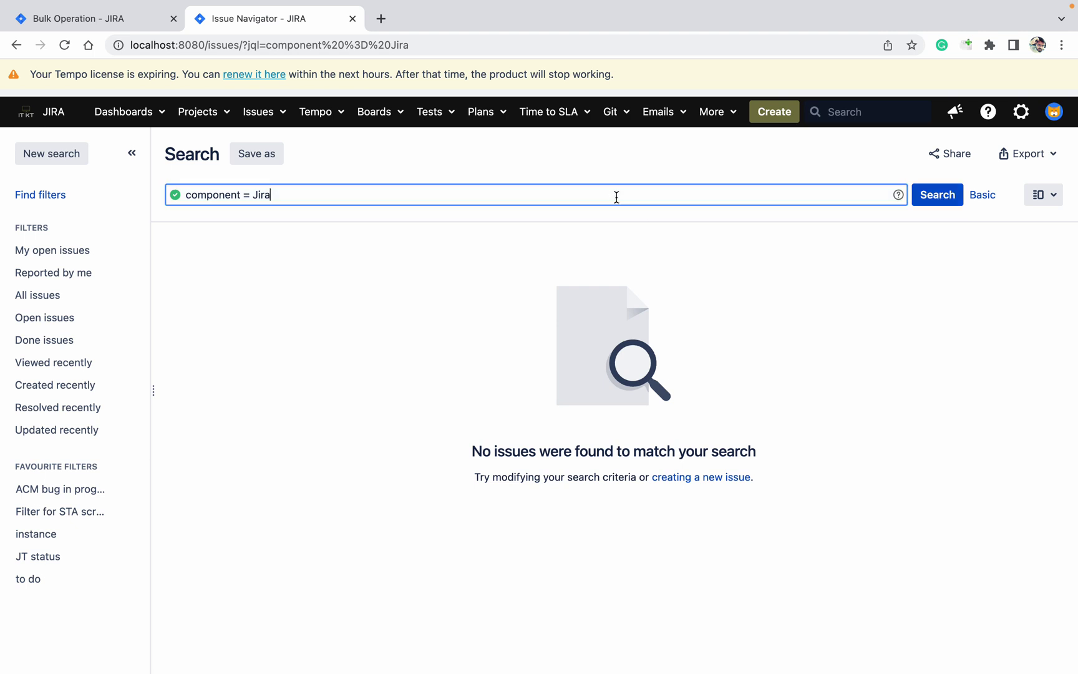
pyautogui.write('a')
pyautogui.press('BackSpace')
pyautogui.press('BackSpace')
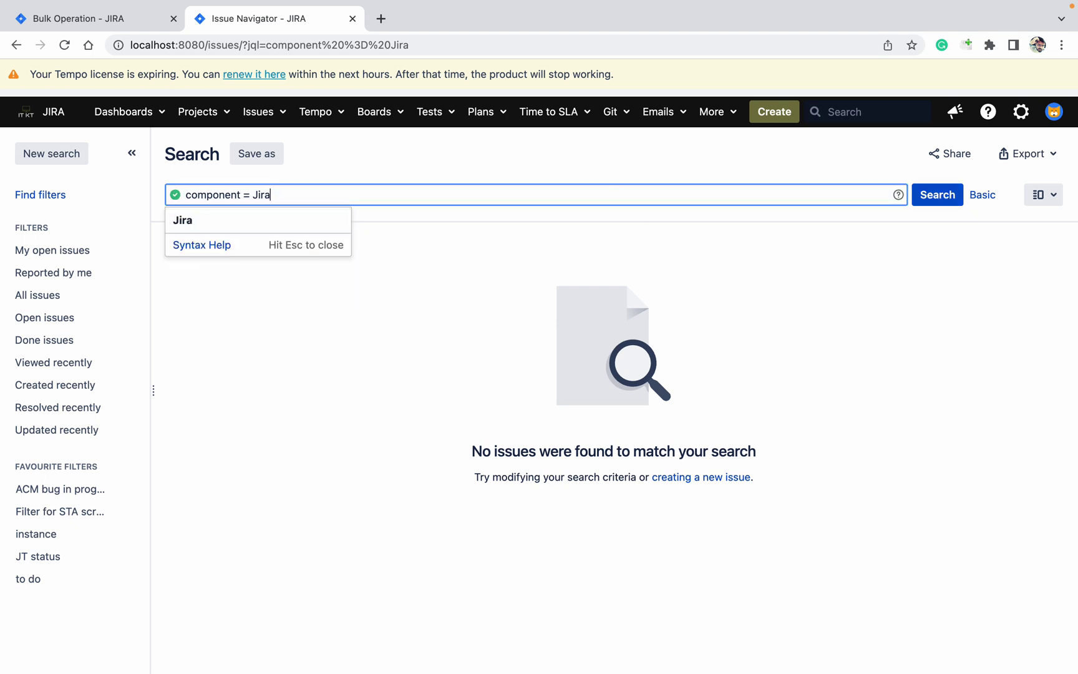
# Confirm the bulk edit of the 4 issues and rerun the component = Jira search in the other browser tab
pyautogui.click(87, 17)
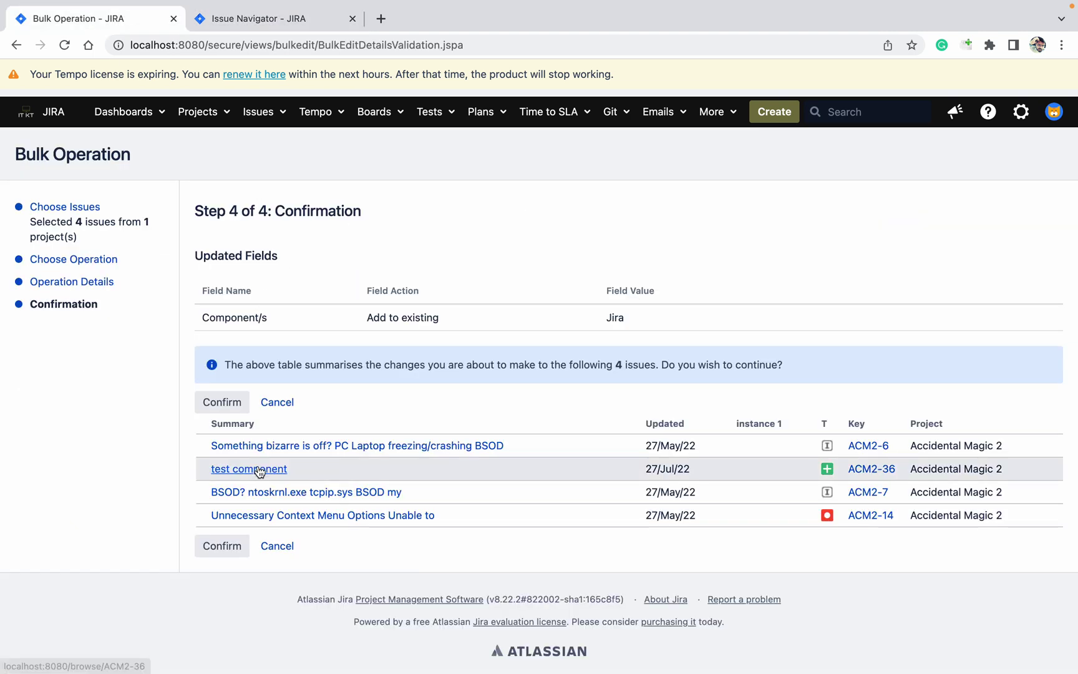
pyautogui.click(234, 404)
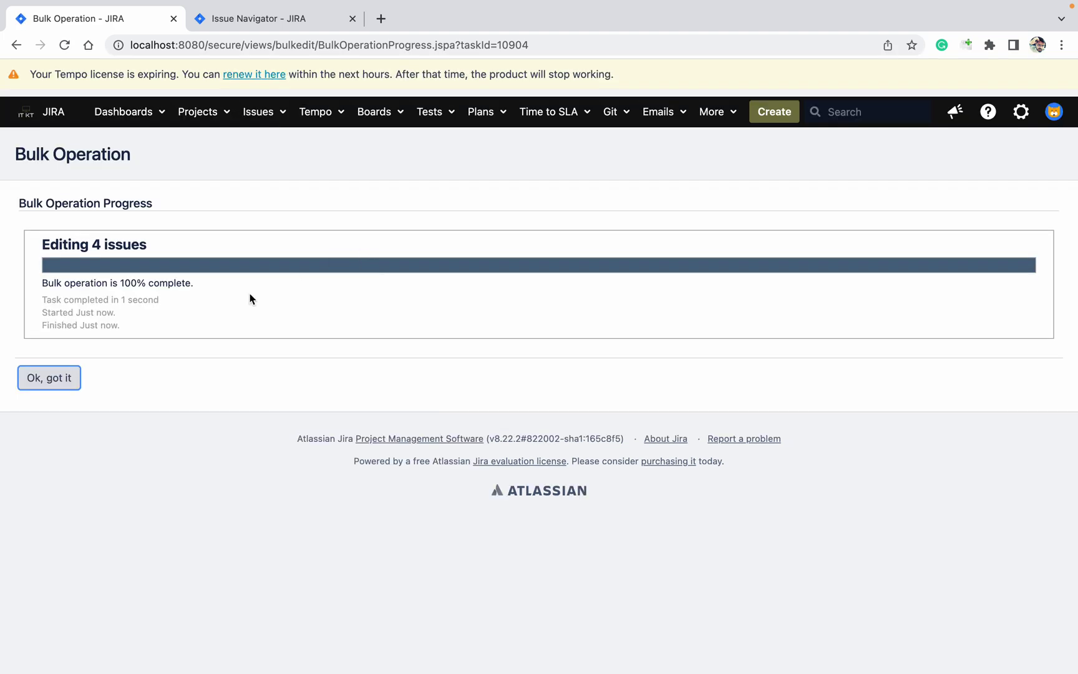
pyautogui.click(59, 385)
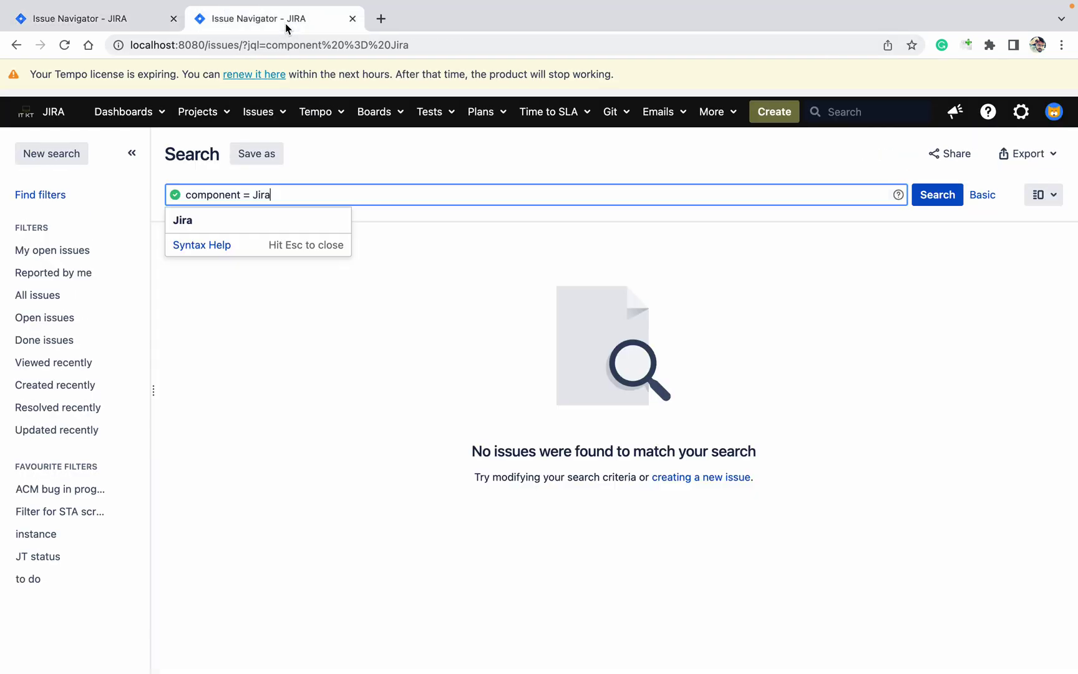
pyautogui.click(949, 198)
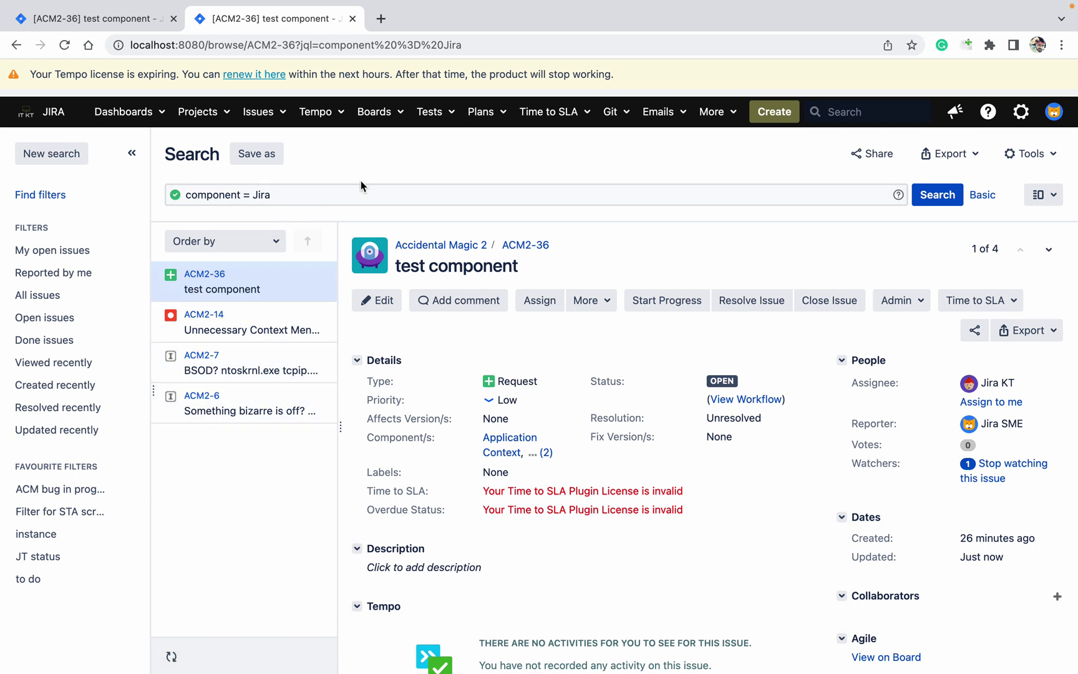
# Start another bulk change from the first browser tab with all 4 component = Jira issues selected, choosing Edit Issues as the operation
pyautogui.click(119, 19)
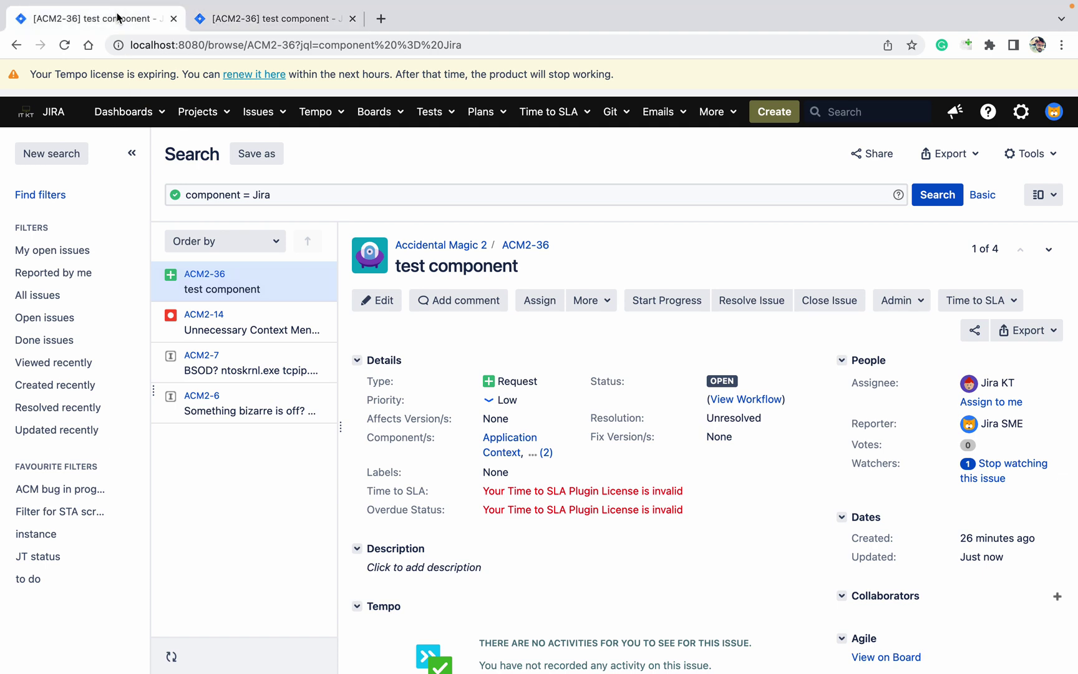
pyautogui.click(943, 196)
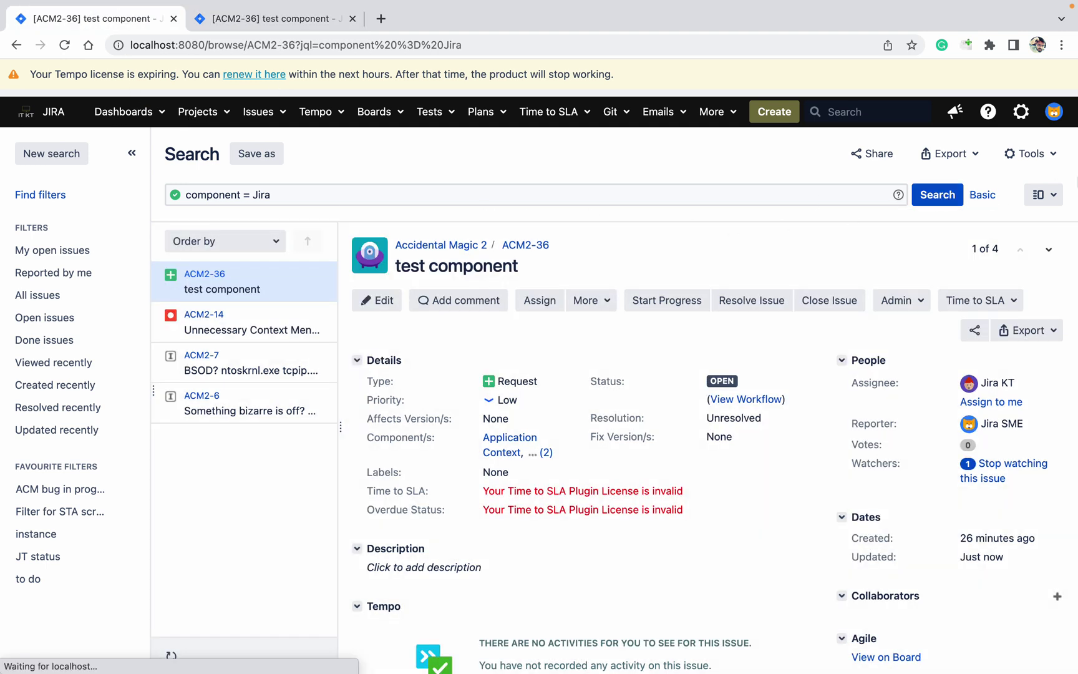
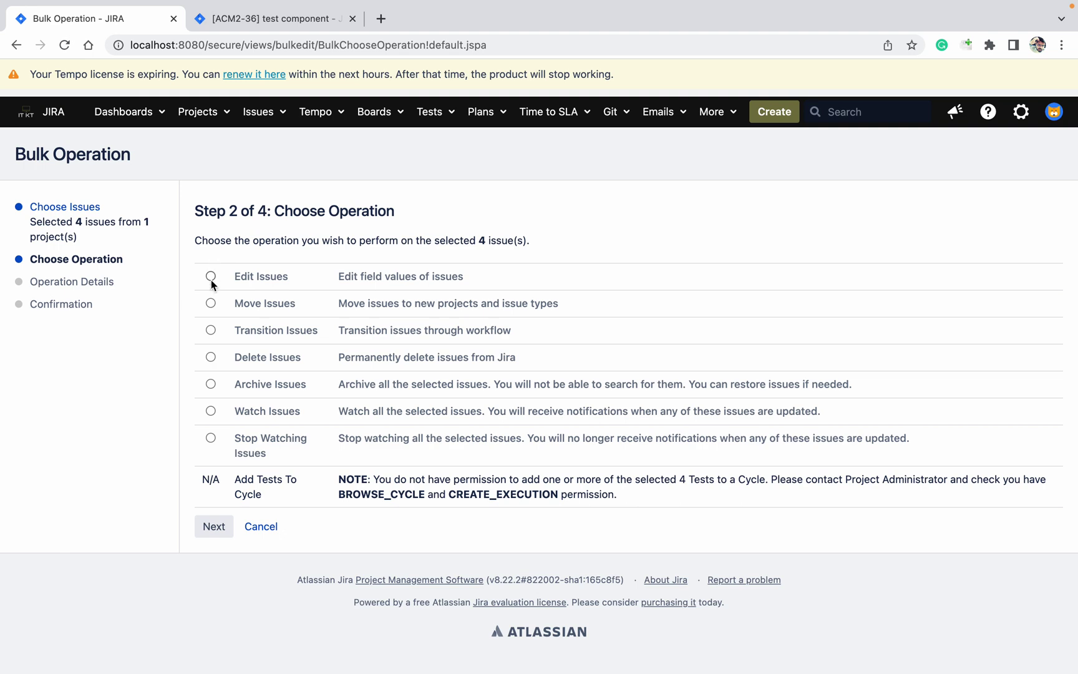
pyautogui.click(212, 526)
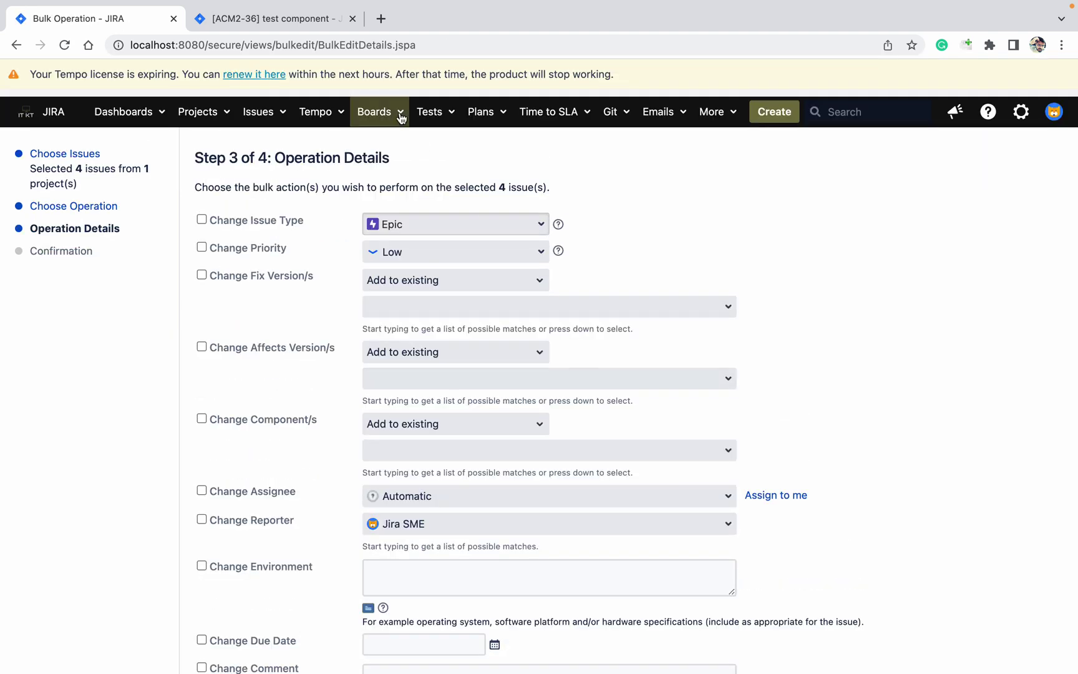
# Open issue ACM2-36 in its own browser tab and examine the full list in its Component/s field
pyautogui.click(303, 24)
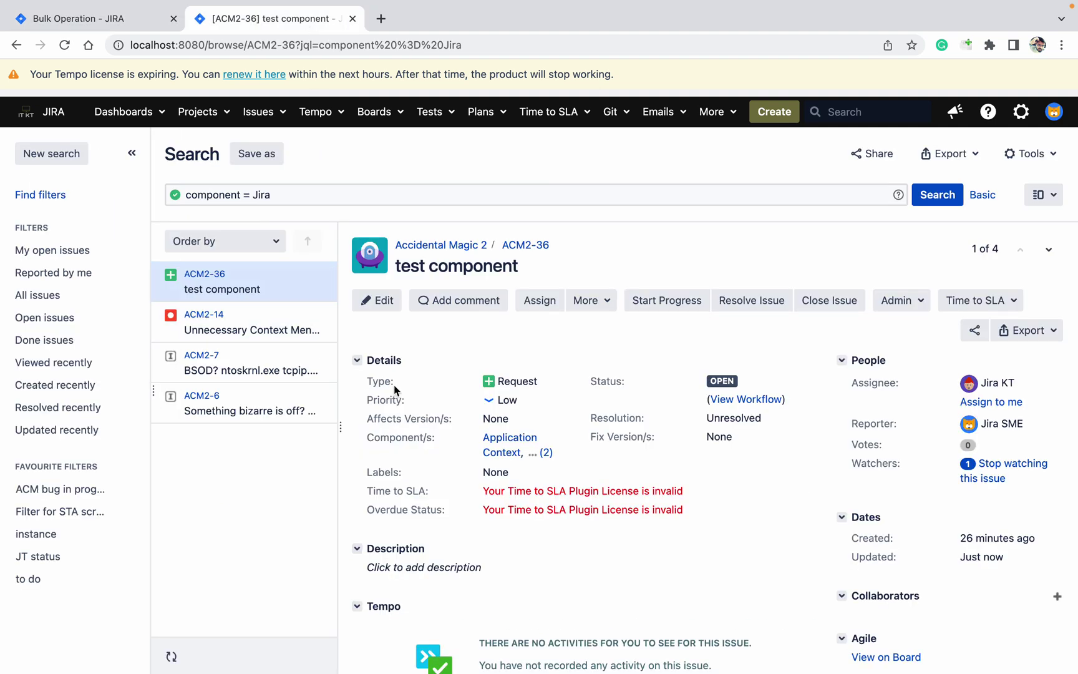
pyautogui.keyDown('super'); pyautogui.click(526, 244); pyautogui.keyUp('super')
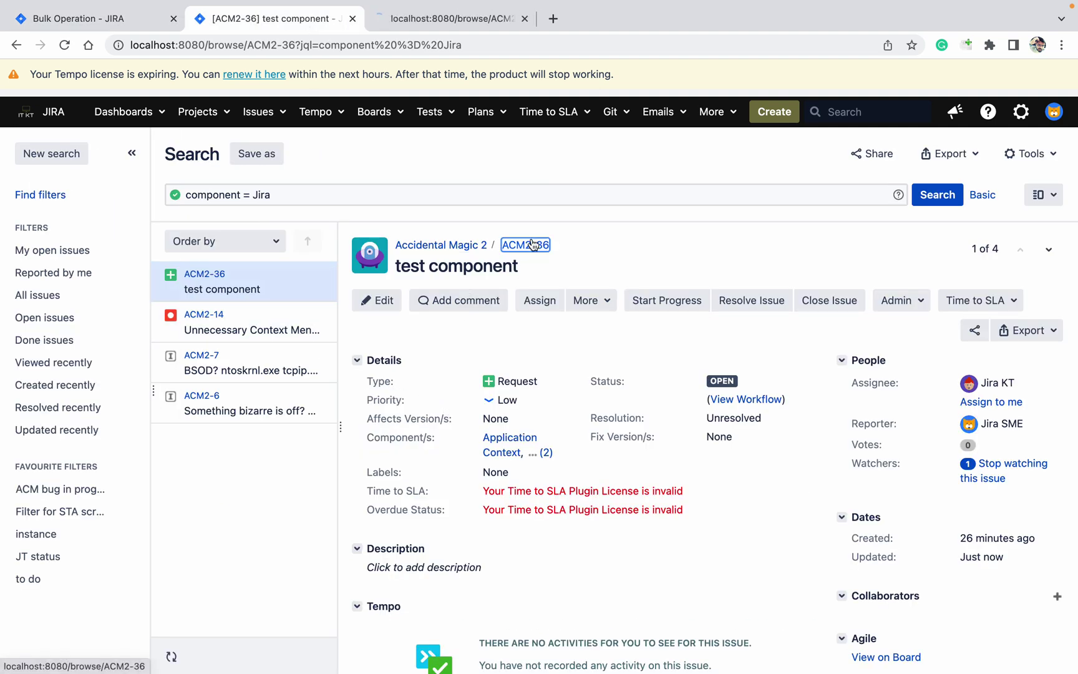
pyautogui.click(474, 20)
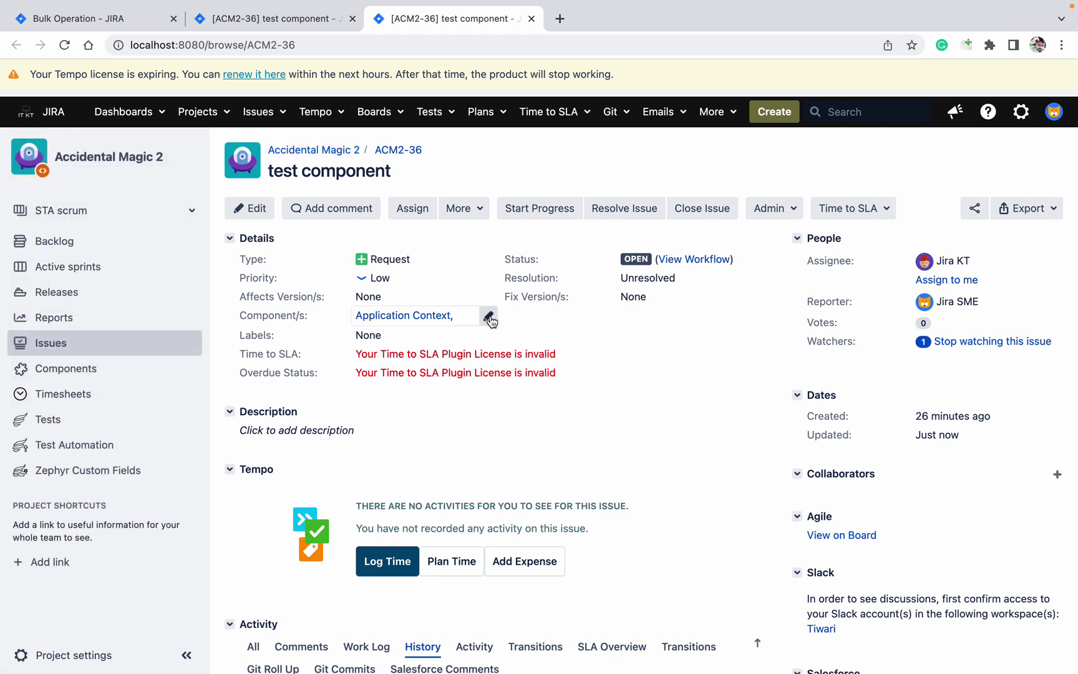
pyautogui.click(490, 320)
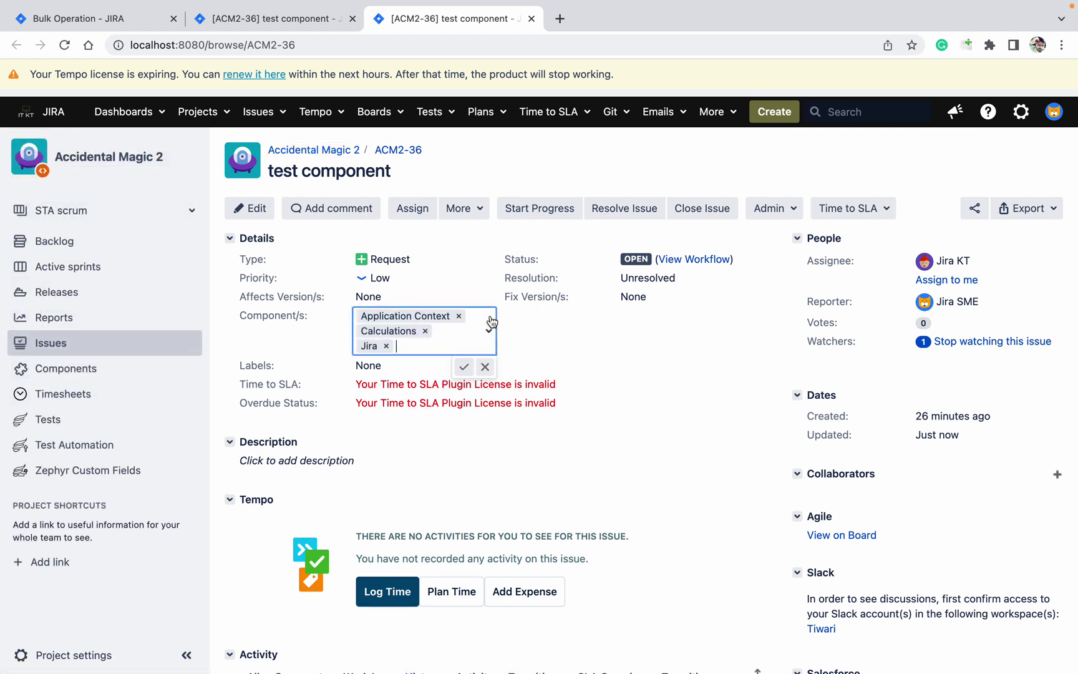
pyautogui.click(572, 353)
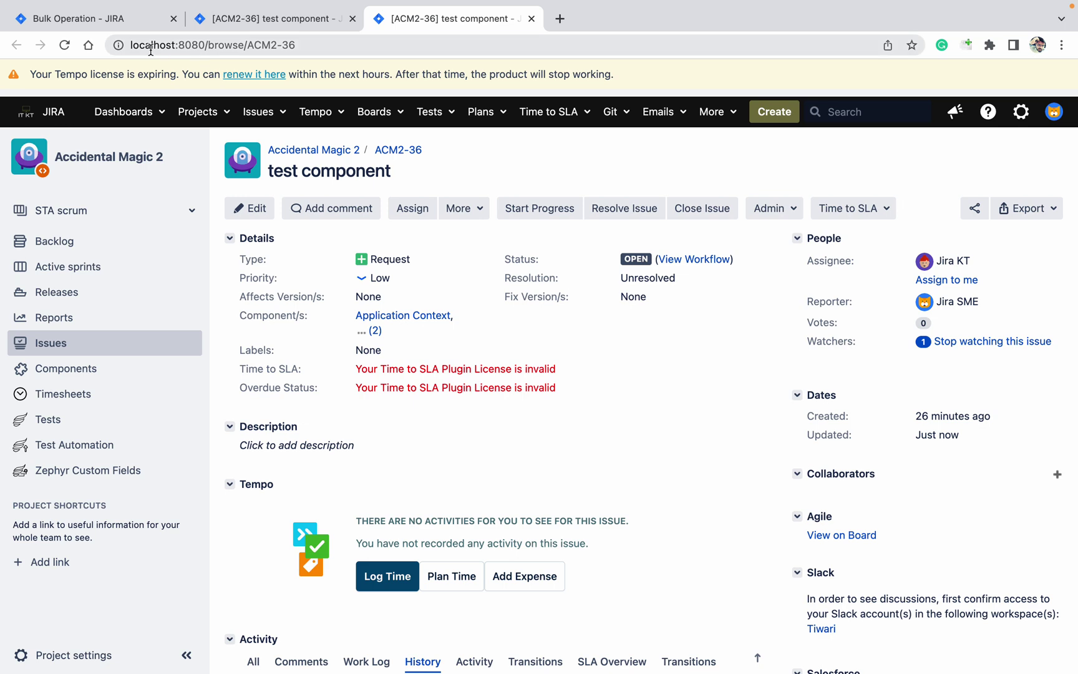
# In the bulk edit details of the 4 issues, set the Component/s change action to Find and remove these
pyautogui.click(122, 24)
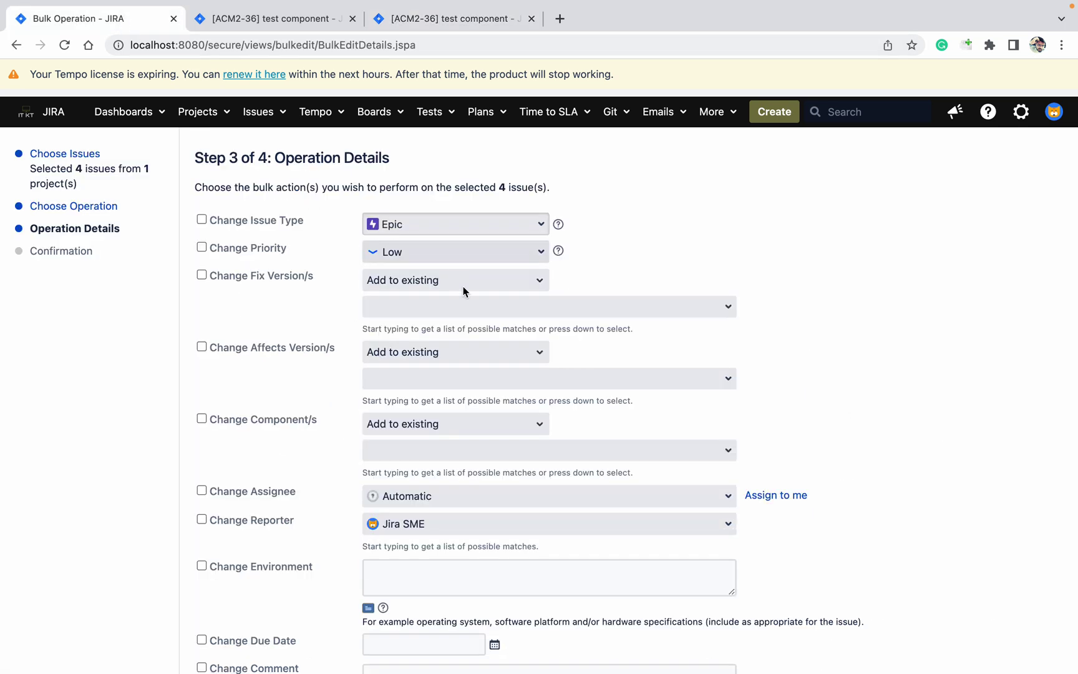
pyautogui.click(458, 359)
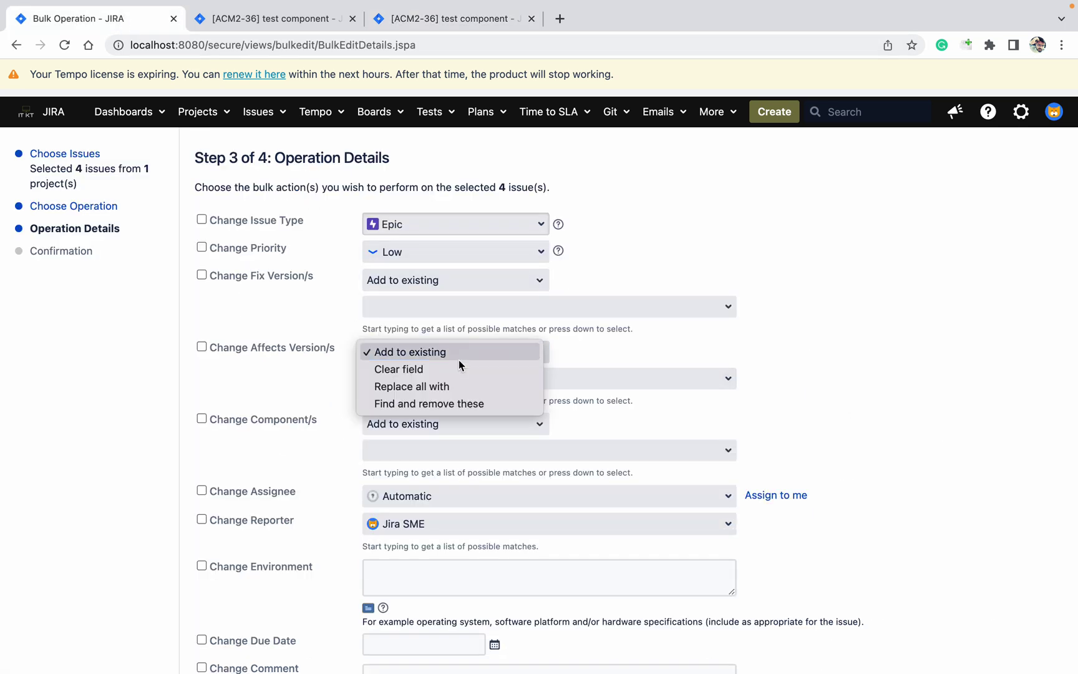
pyautogui.click(775, 354)
pyautogui.click(493, 428)
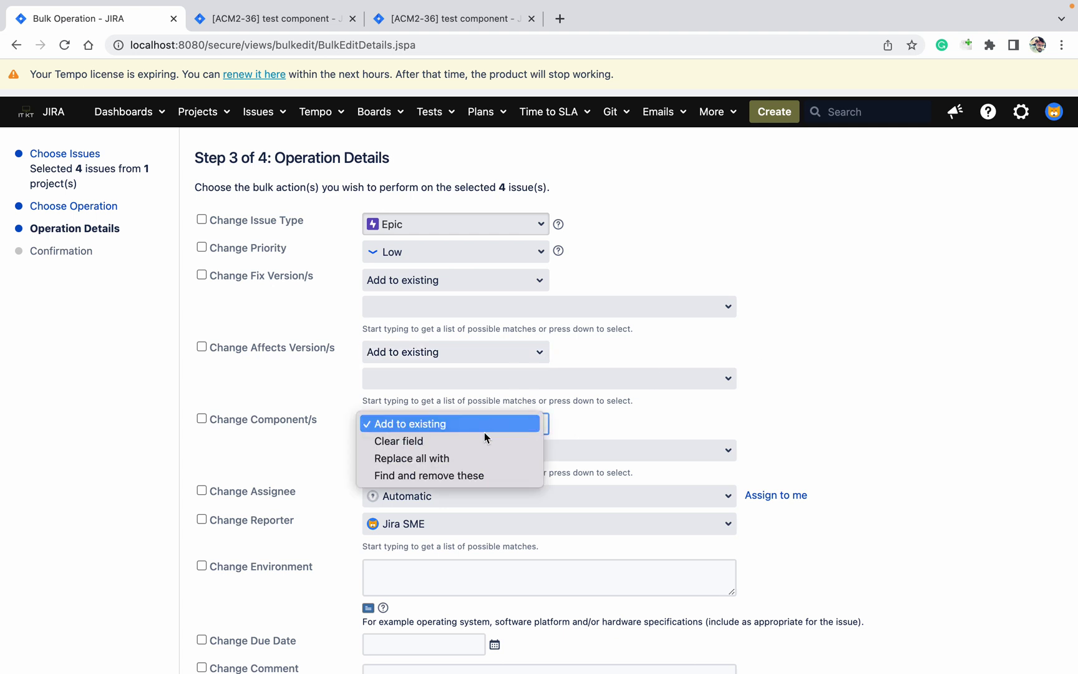
pyautogui.click(446, 478)
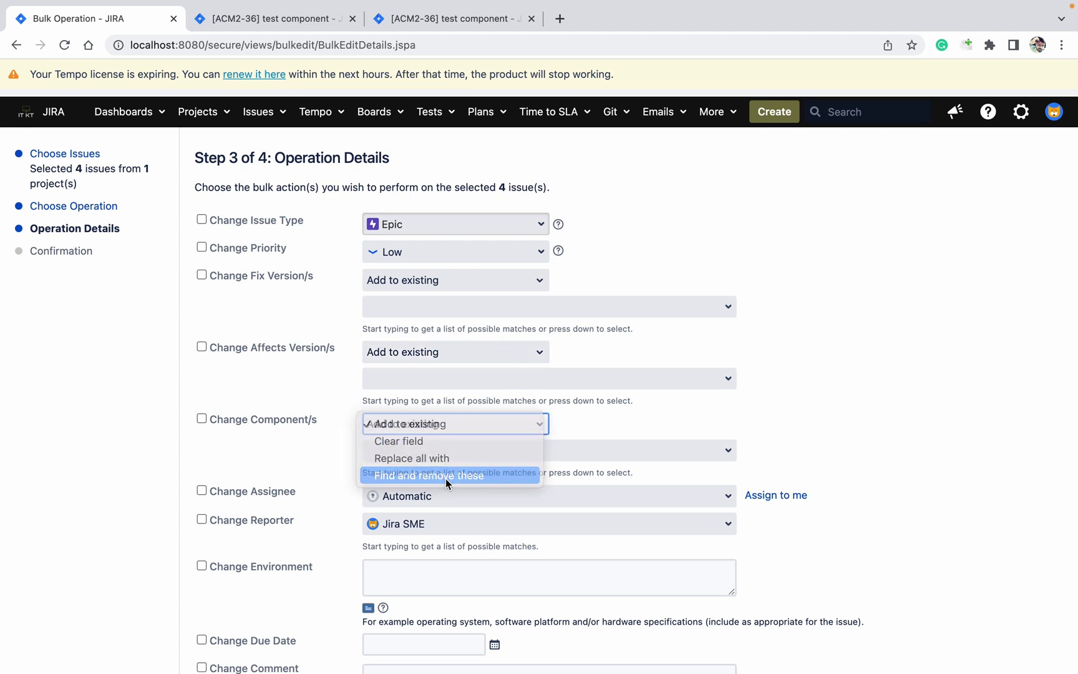
# Check the components on issue ACM2-36 in its browser tab and choose Application Context as the component to remove in the bulk edit
pyautogui.click(722, 452)
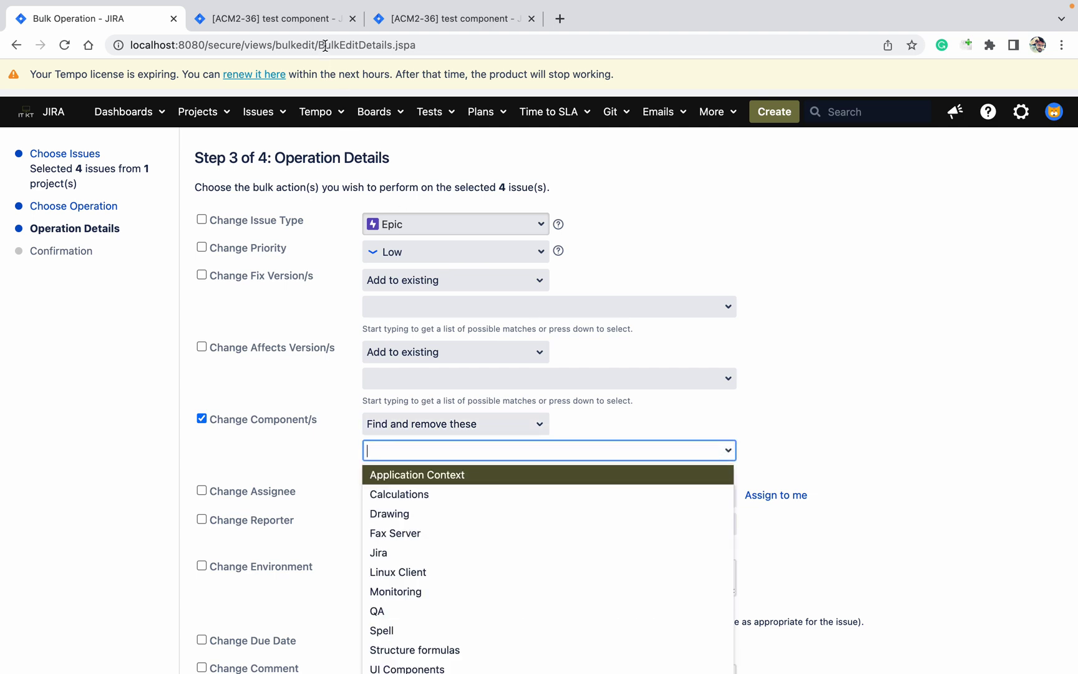
pyautogui.click(423, 23)
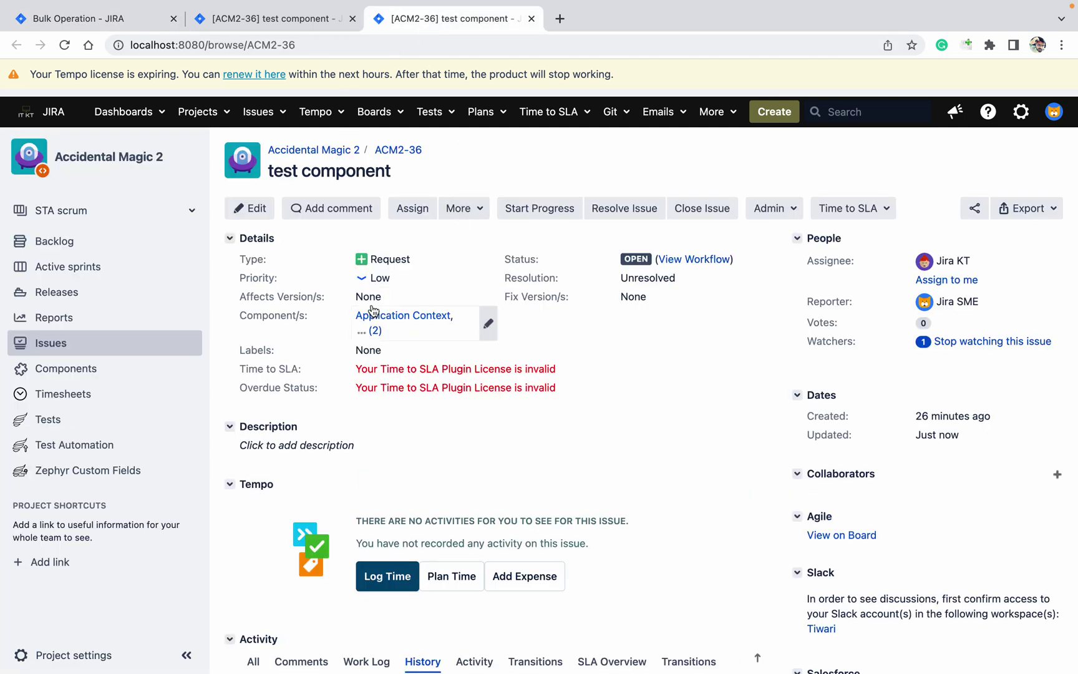
pyautogui.click(116, 22)
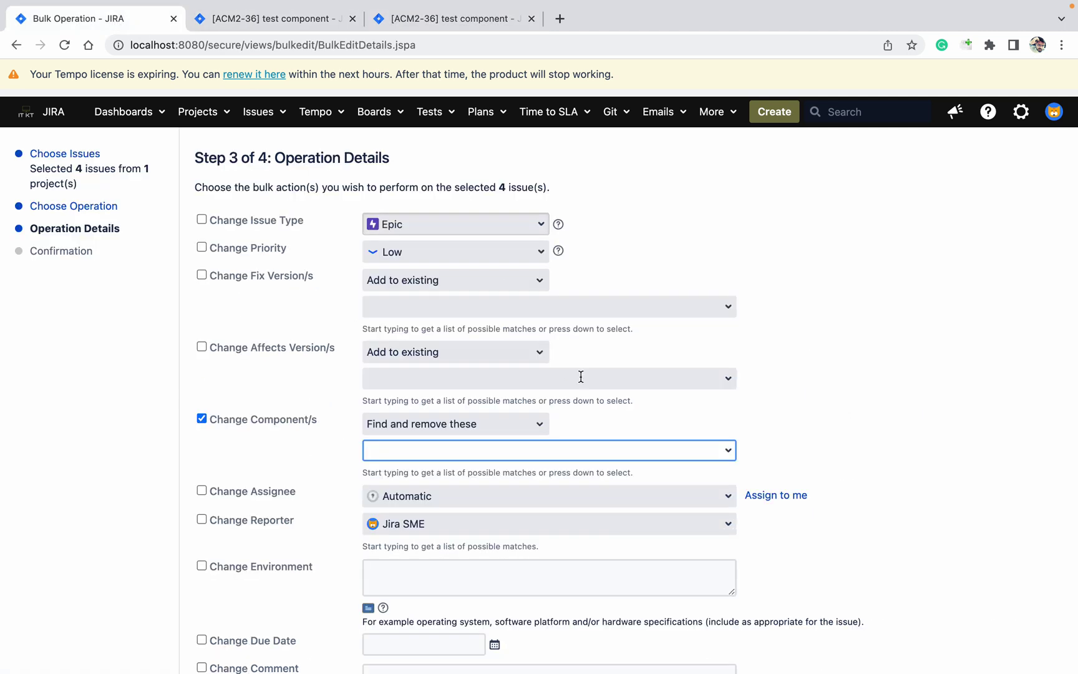
pyautogui.click(729, 452)
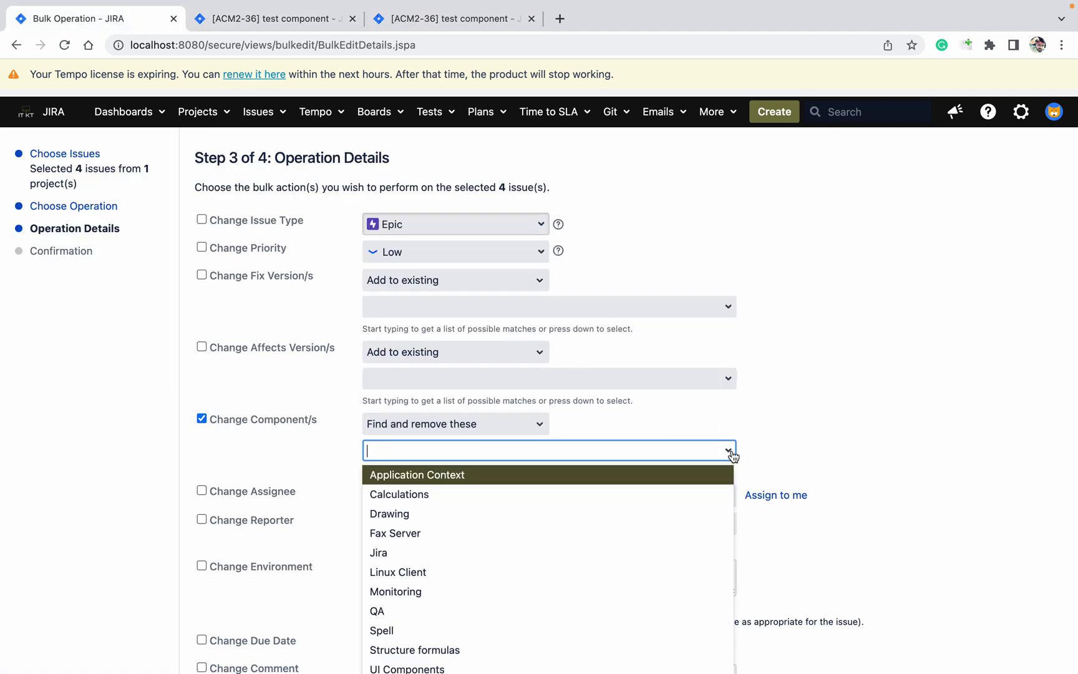
pyautogui.click(665, 478)
pyautogui.click(862, 446)
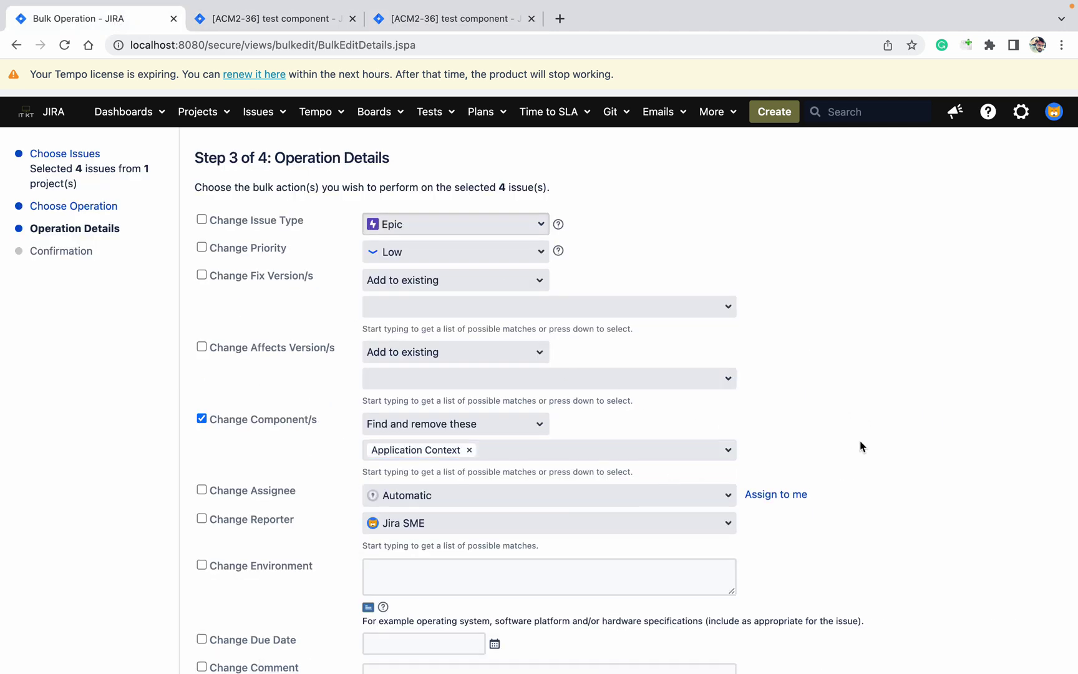
# Submit and confirm the component removal for the 4 issues, and reload issue ACM2-36 in its browser tab to check its components
pyautogui.scroll(-10, 860, 443)
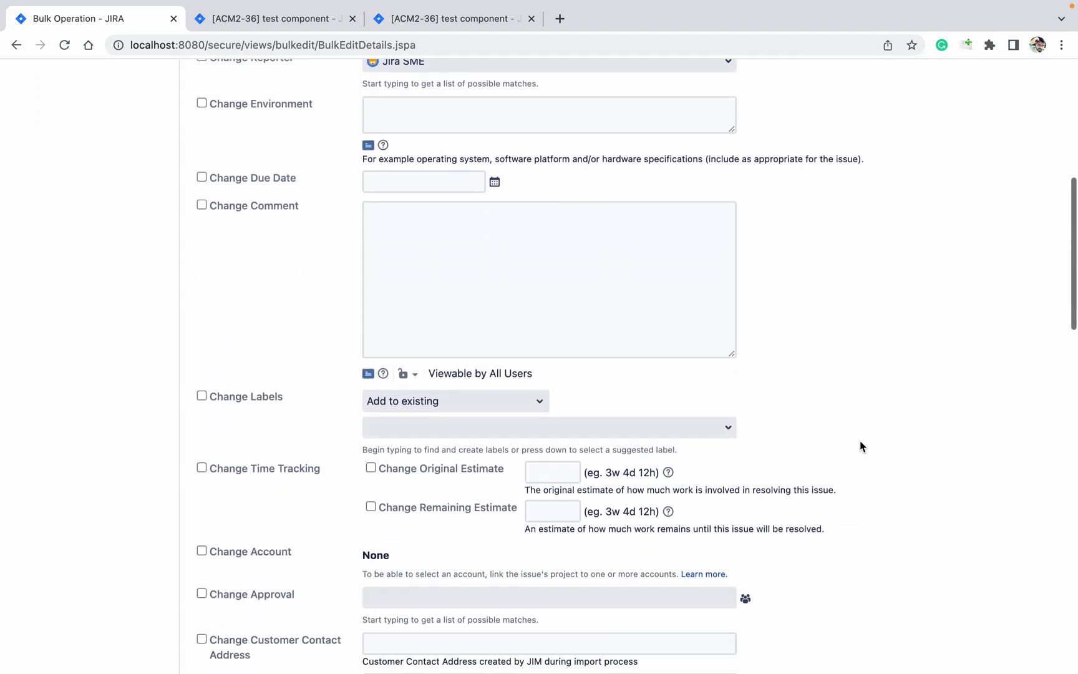
pyautogui.scroll(-12, 860, 442)
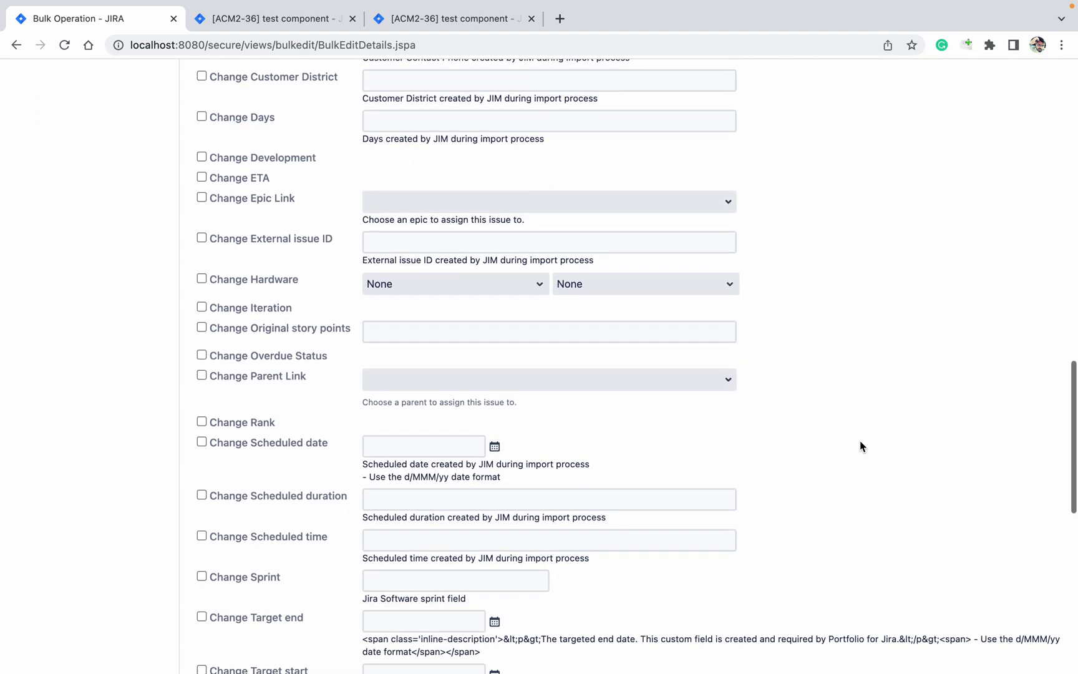
pyautogui.scroll(-12, 860, 446)
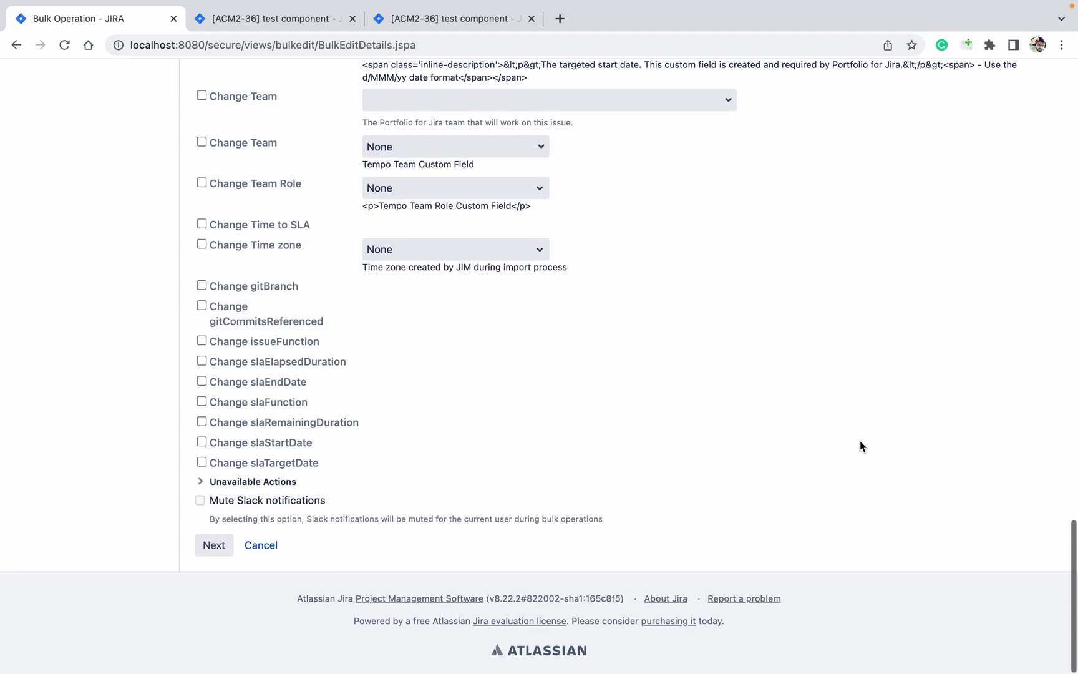
pyautogui.click(212, 546)
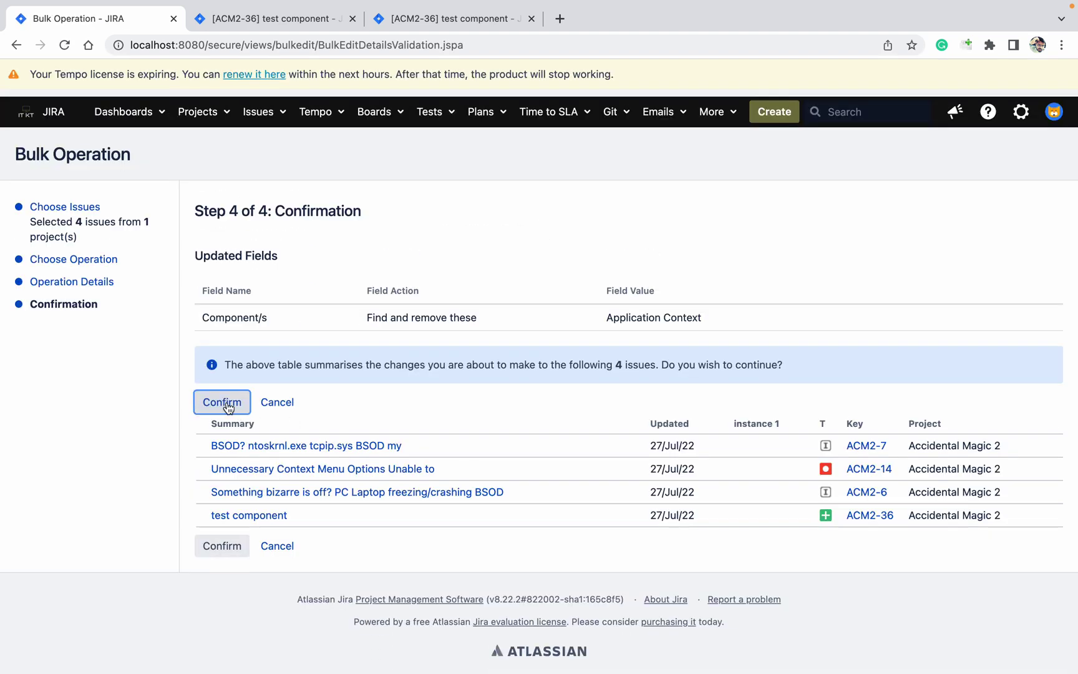
pyautogui.click(227, 405)
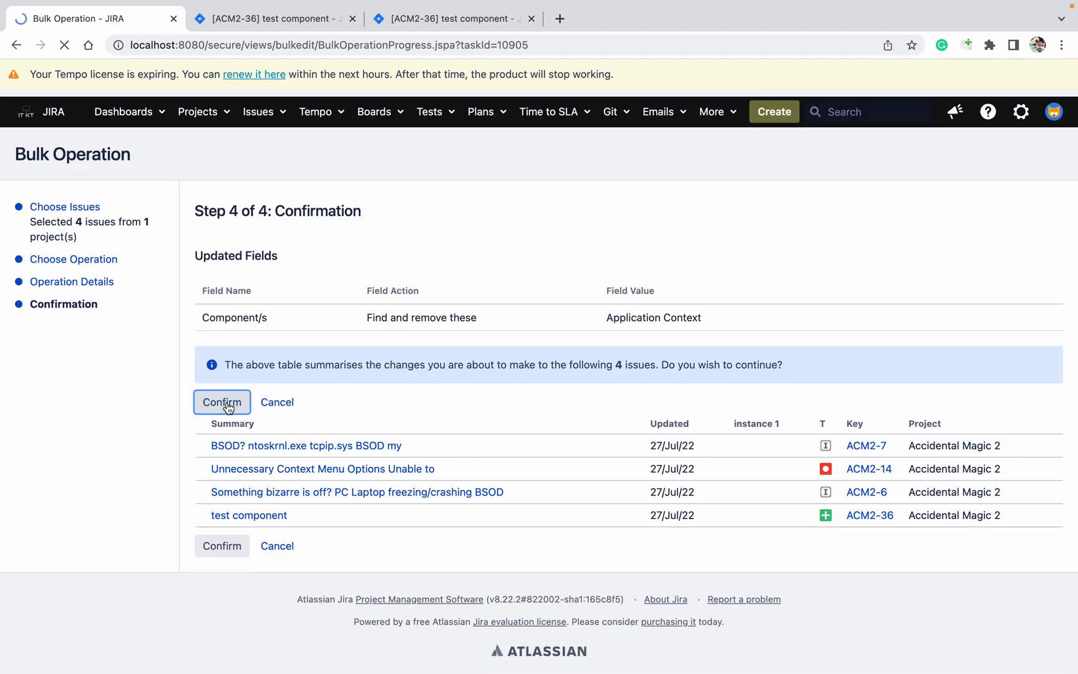
pyautogui.click(66, 370)
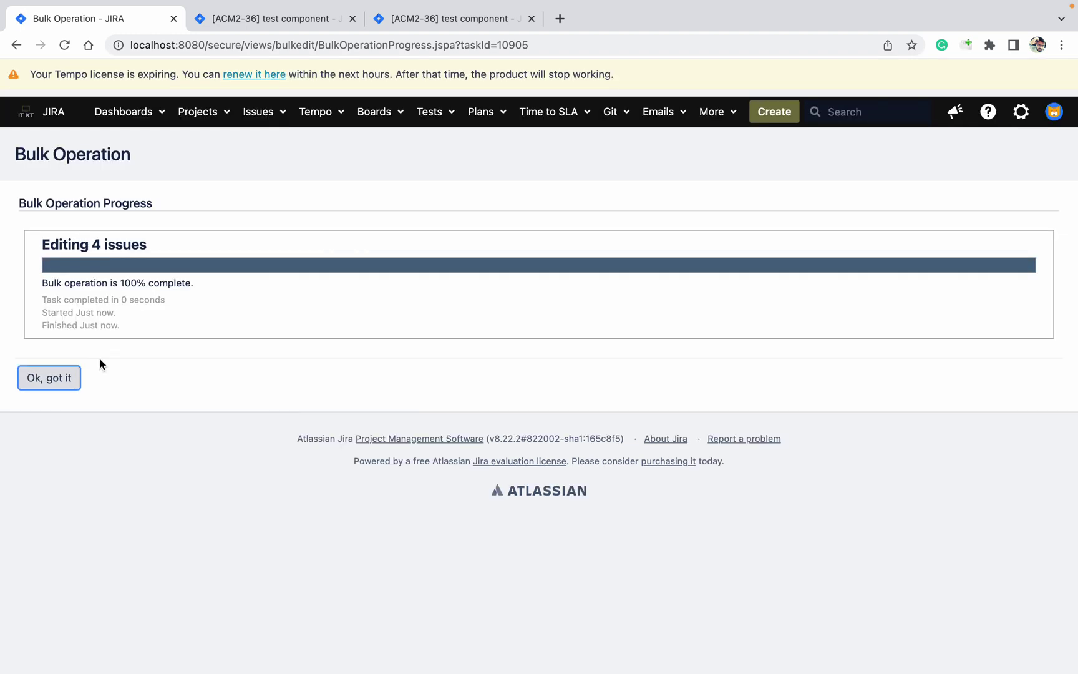
pyautogui.click(47, 382)
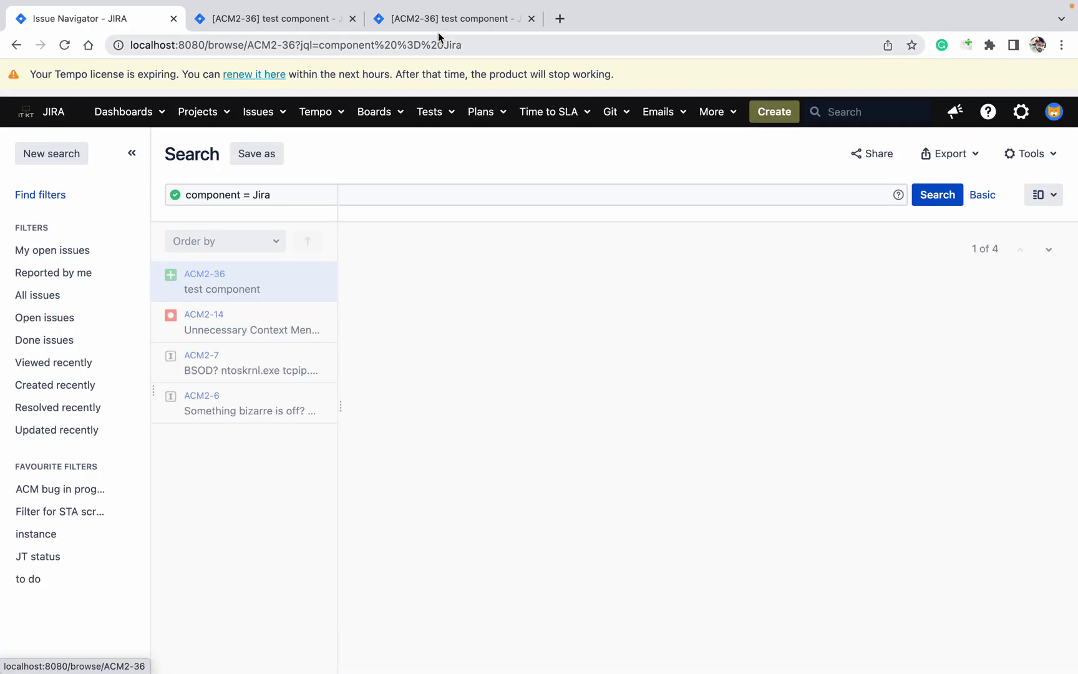
pyautogui.click(415, 21)
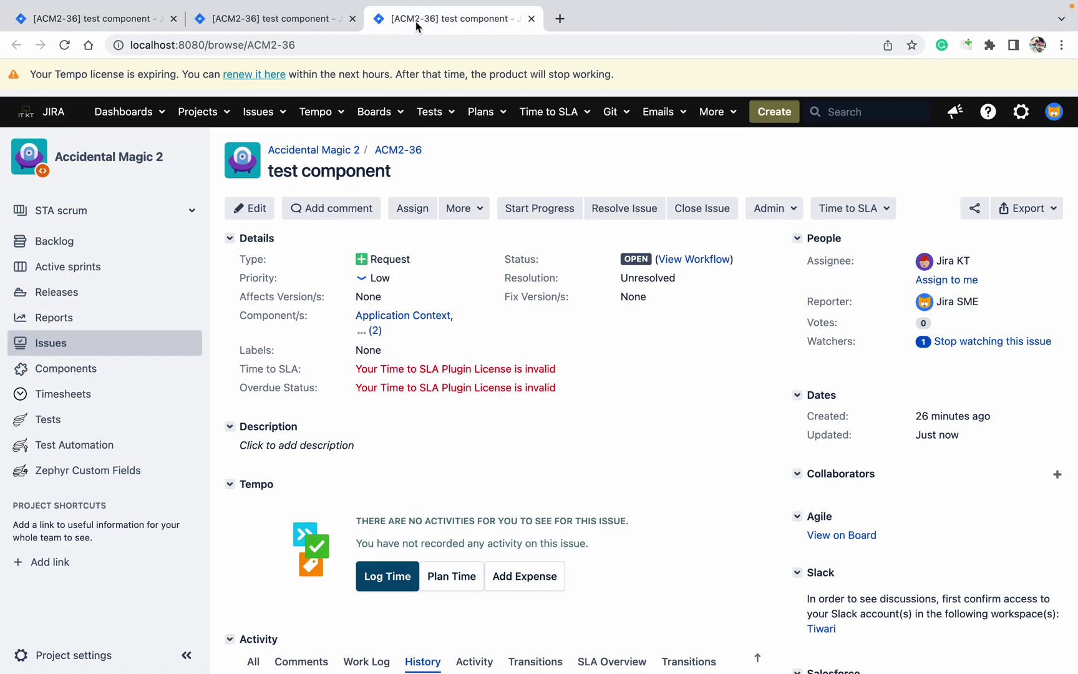
pyautogui.click(65, 50)
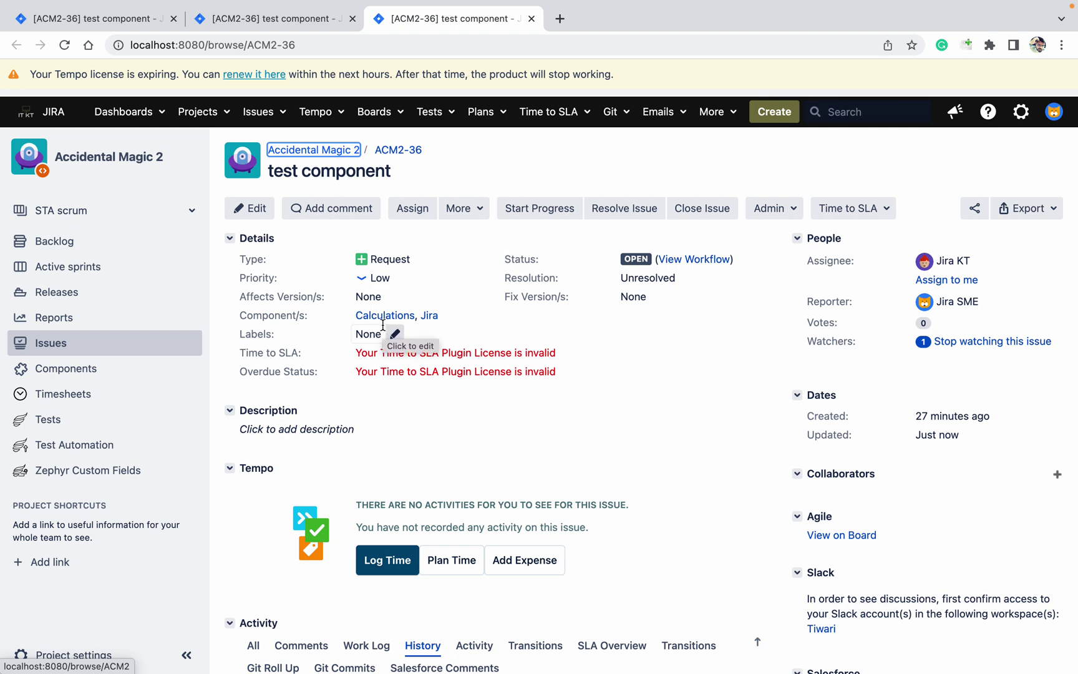
# Start another bulk change from the first browser tab's search results, selecting all 4 issues and the Edit Issues operation
pyautogui.click(147, 30)
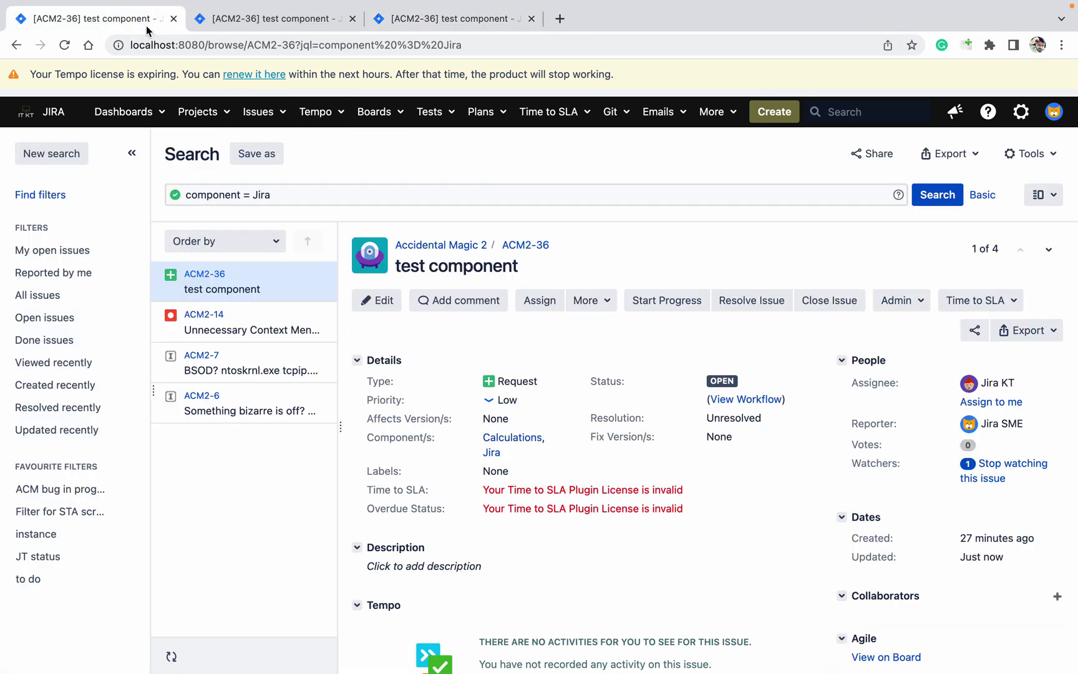
pyautogui.click(1031, 153)
pyautogui.click(964, 198)
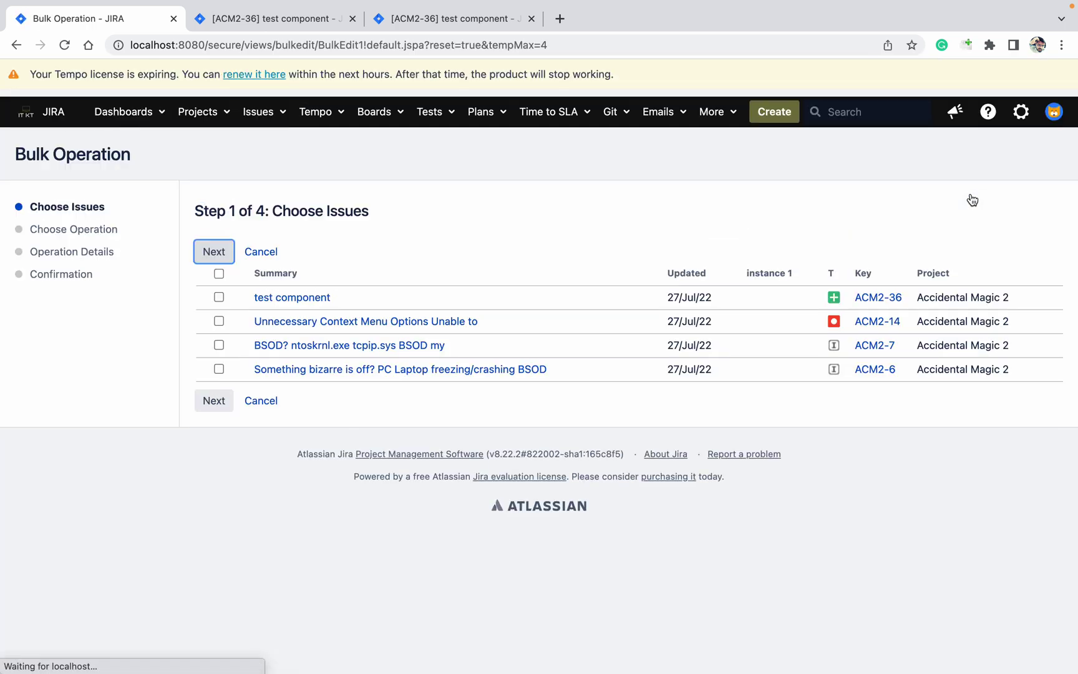
pyautogui.click(218, 274)
pyautogui.click(211, 252)
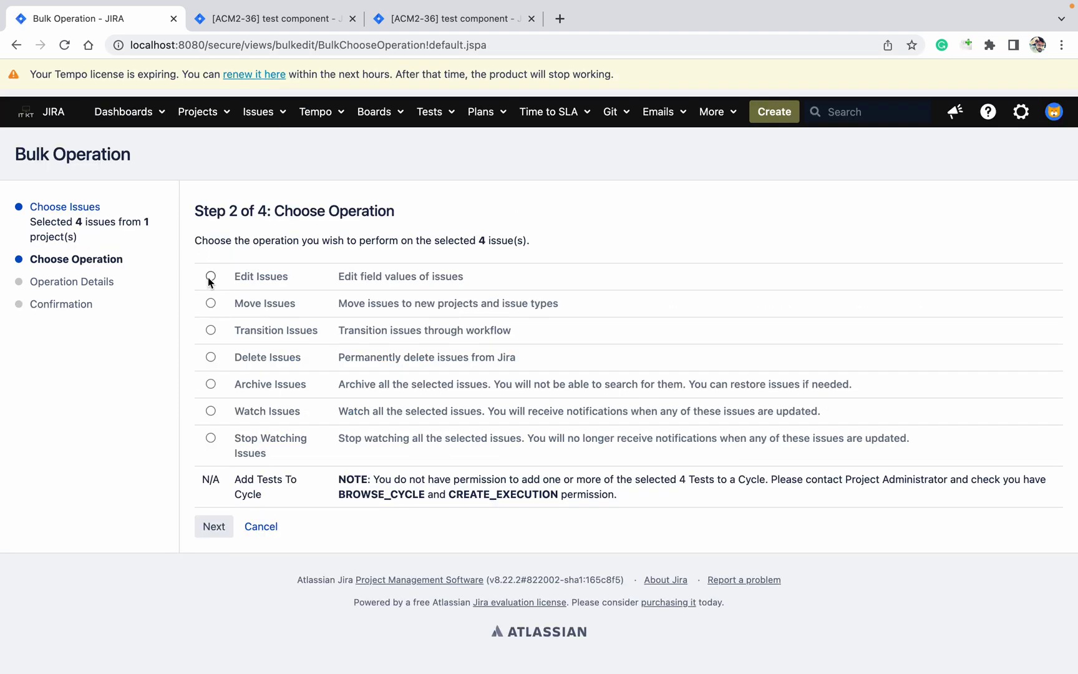
pyautogui.click(215, 530)
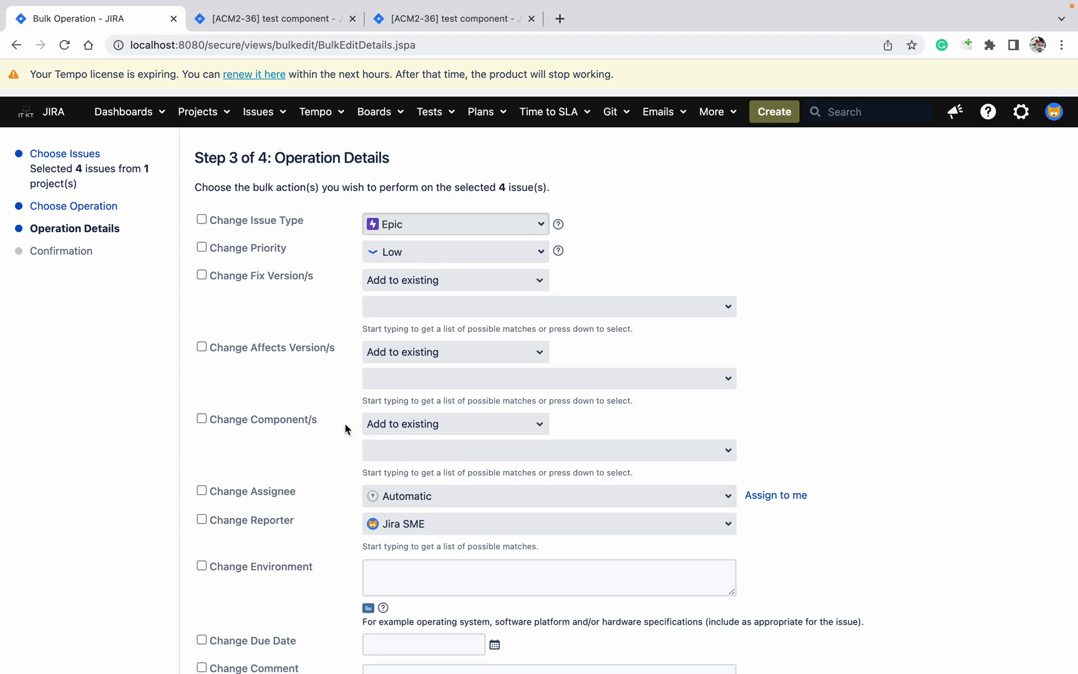
# Set the Component/s bulk change to Replace all with and choose Jira as the component
pyautogui.click(431, 425)
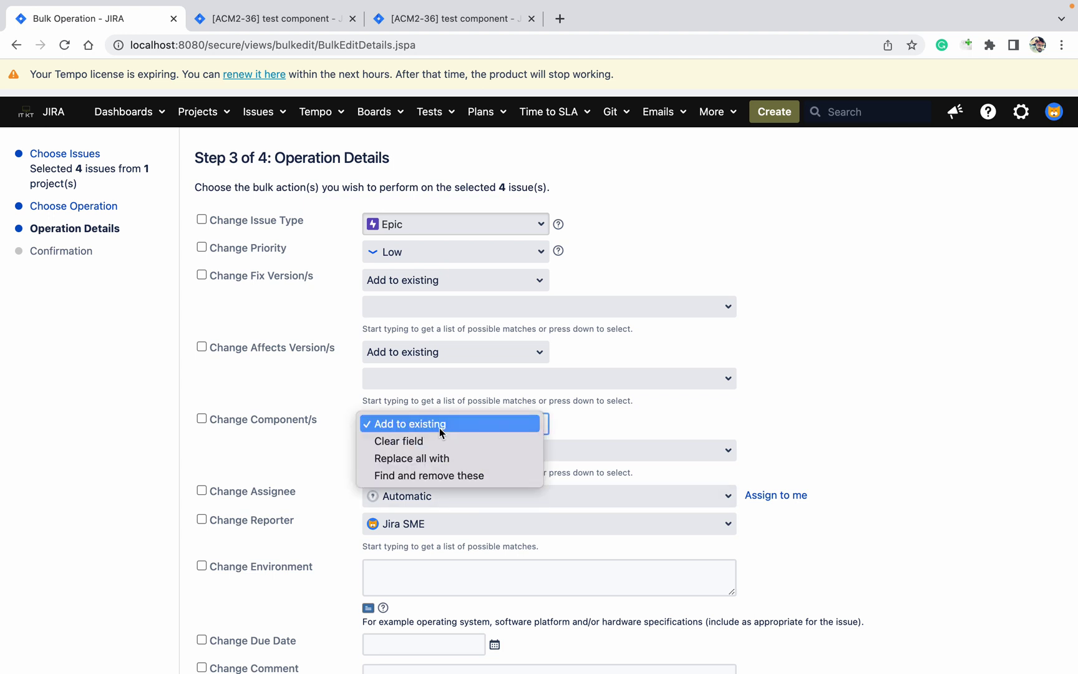
pyautogui.click(457, 462)
pyautogui.click(729, 451)
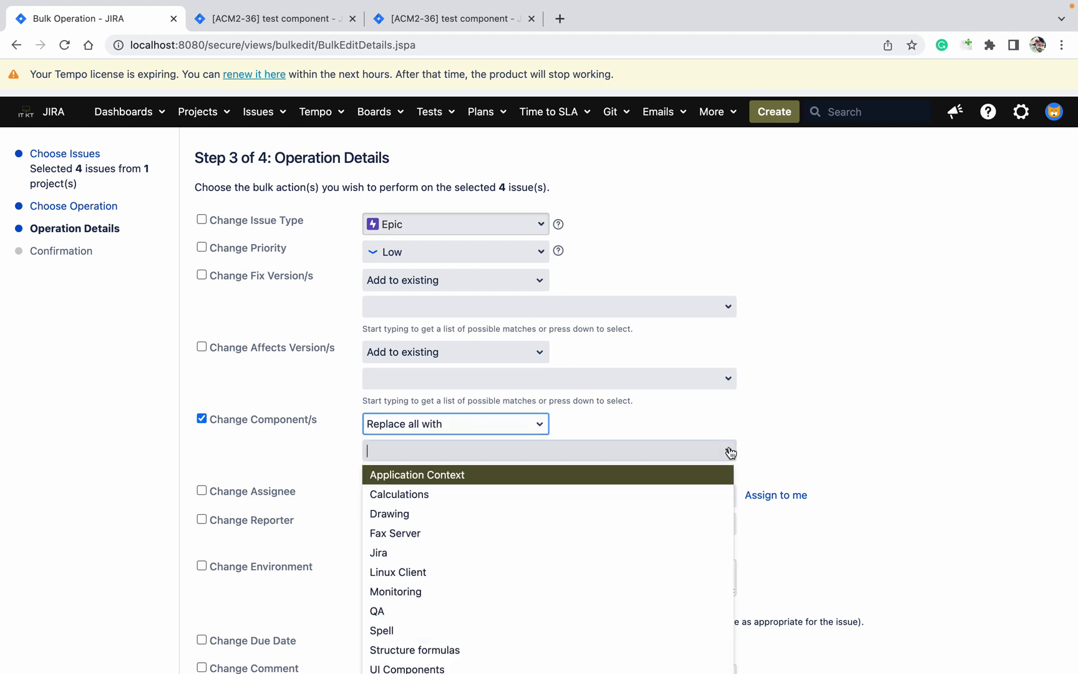
pyautogui.click(515, 552)
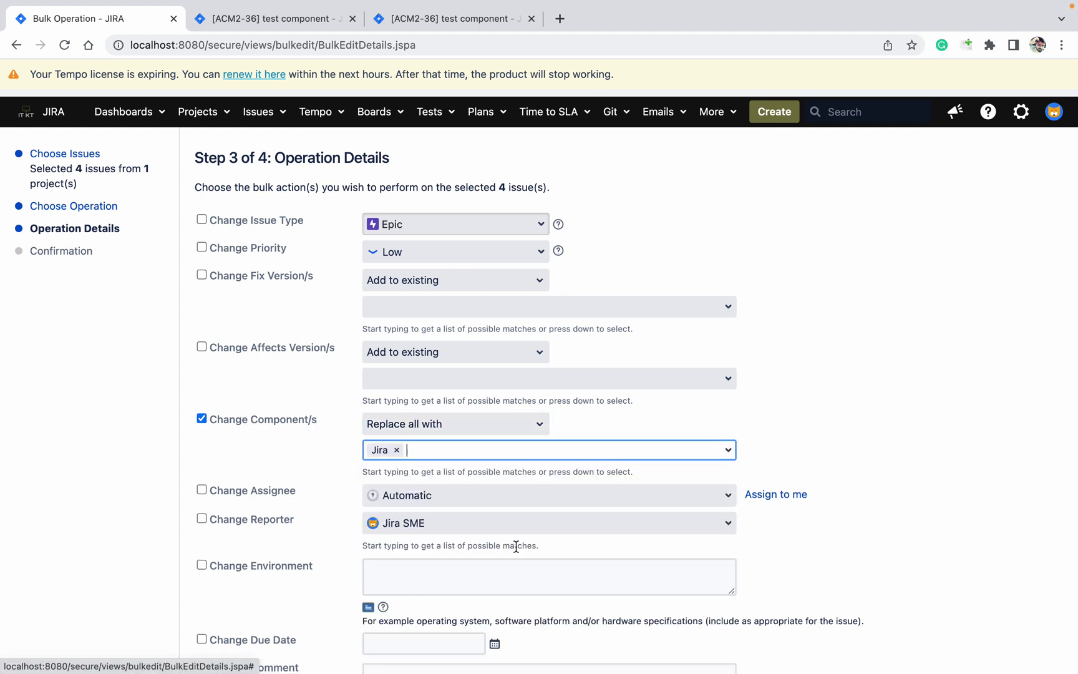
# Submit and confirm the component replacement for the 4 issues, and reload issue ACM2-36 to check its Component/s field
pyautogui.scroll(-5, 895, 415)
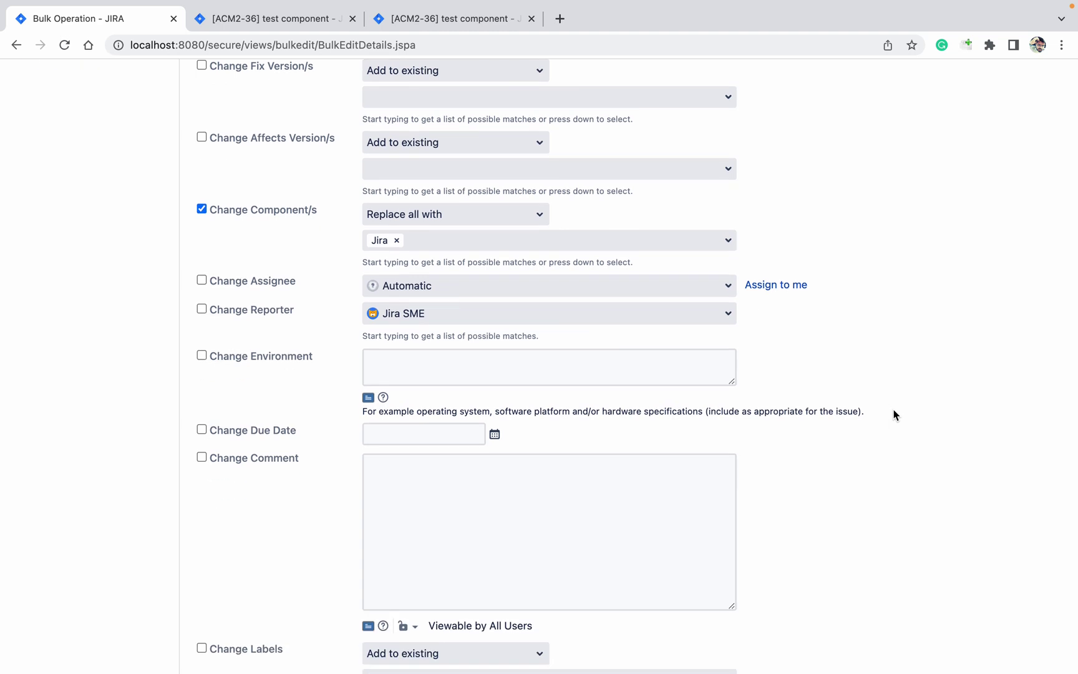
pyautogui.scroll(-9, 895, 415)
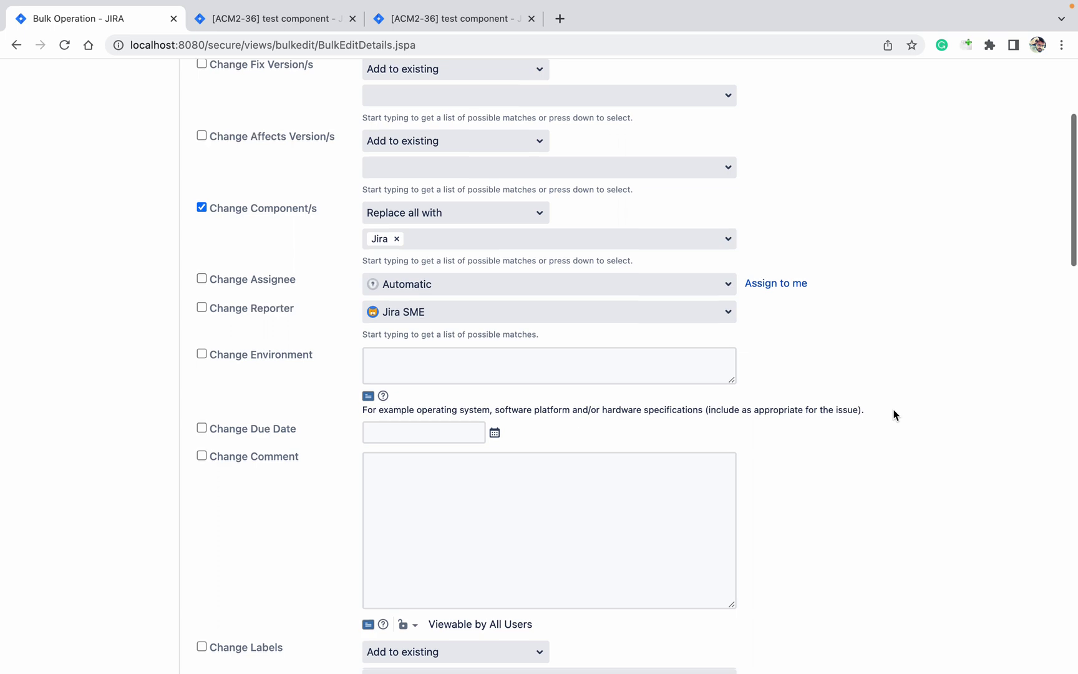
pyautogui.scroll(-17, 895, 415)
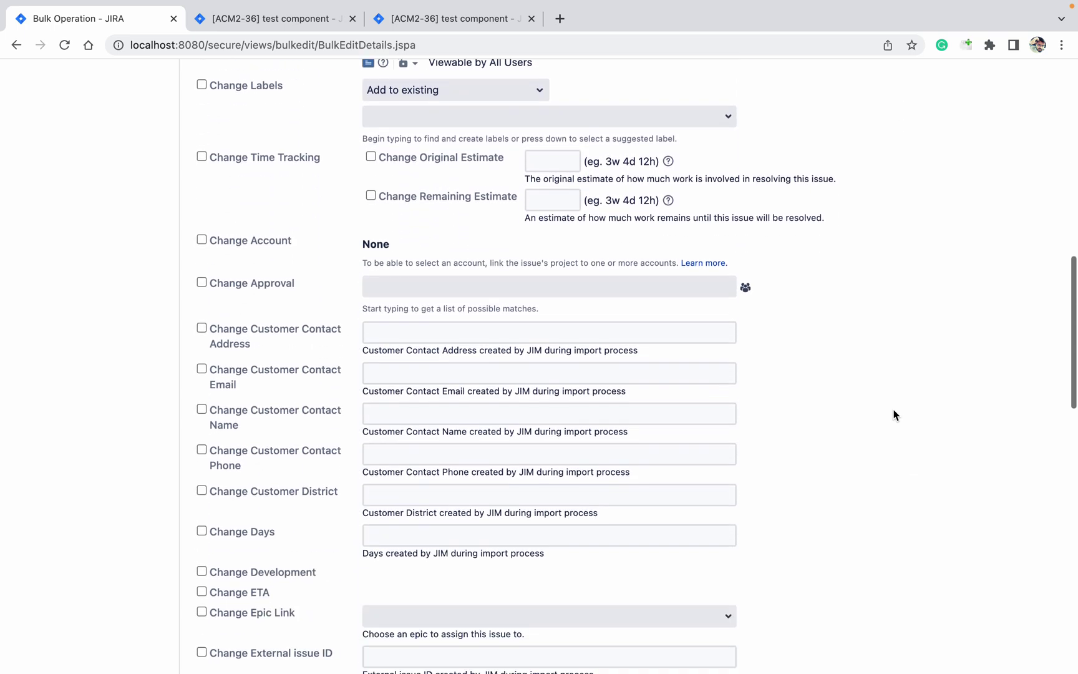
pyautogui.scroll(-12, 895, 415)
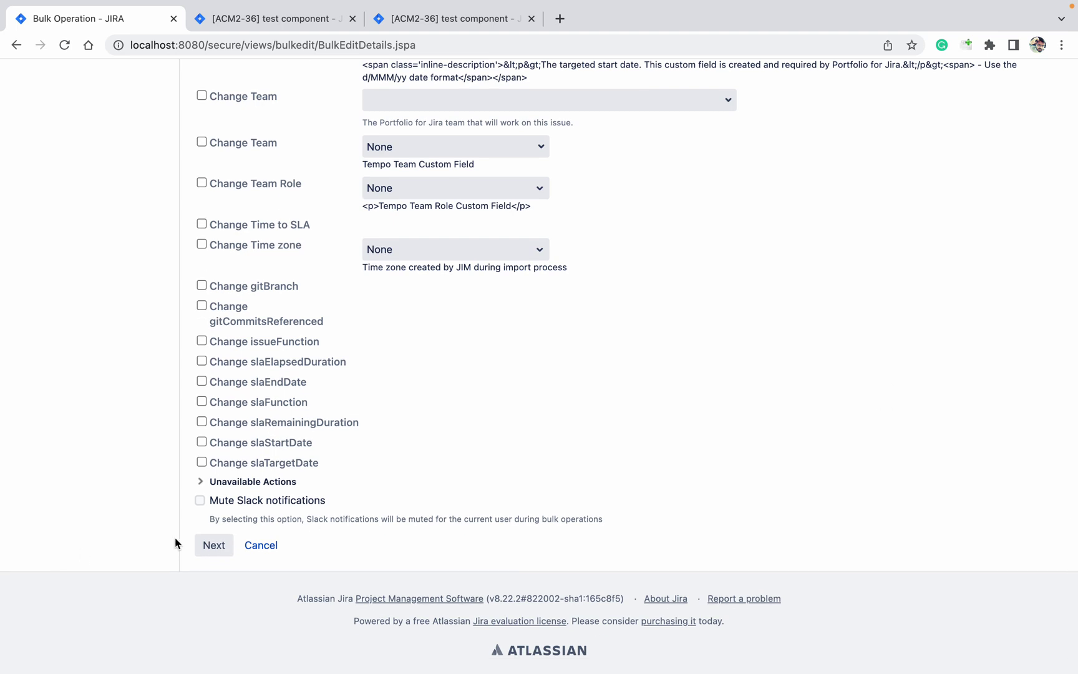
pyautogui.click(214, 547)
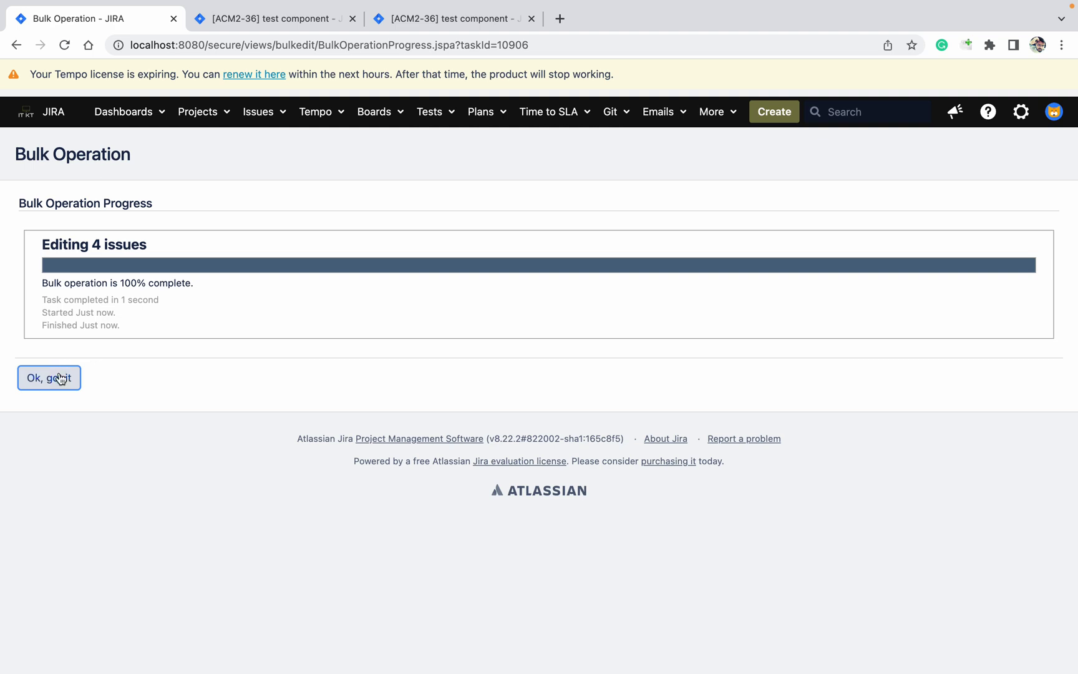
pyautogui.click(60, 377)
pyautogui.click(410, 24)
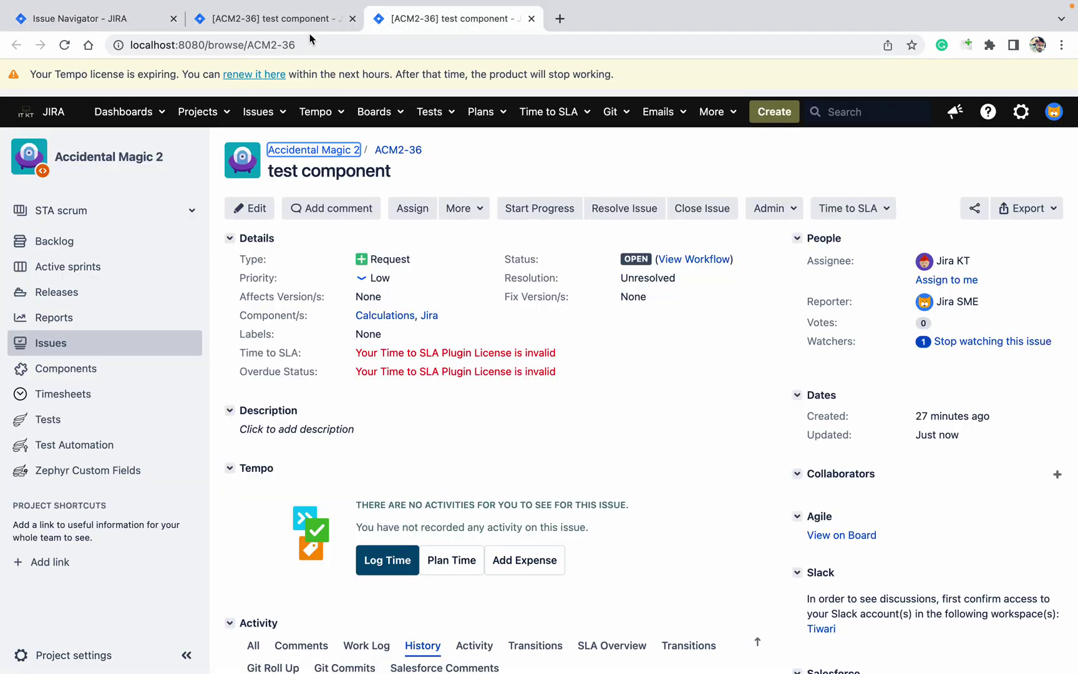
pyautogui.click(66, 45)
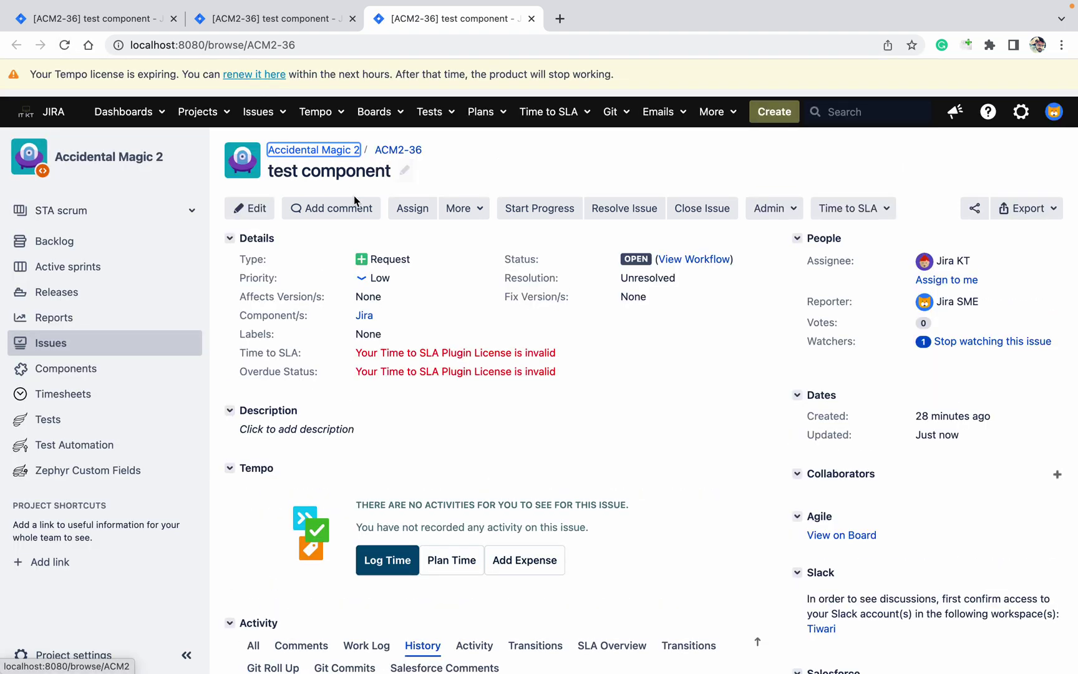
# Return to the component = Jira search results and begin a bulk change of all 4 issues with the Edit Issues operation
pyautogui.click(294, 22)
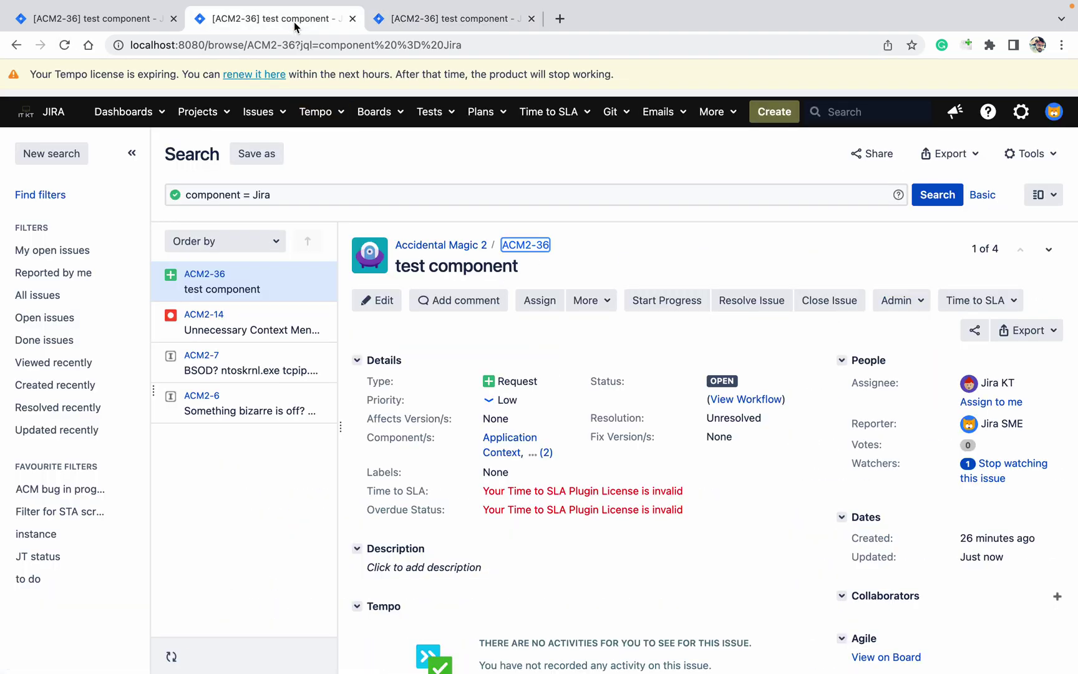
pyautogui.click(116, 19)
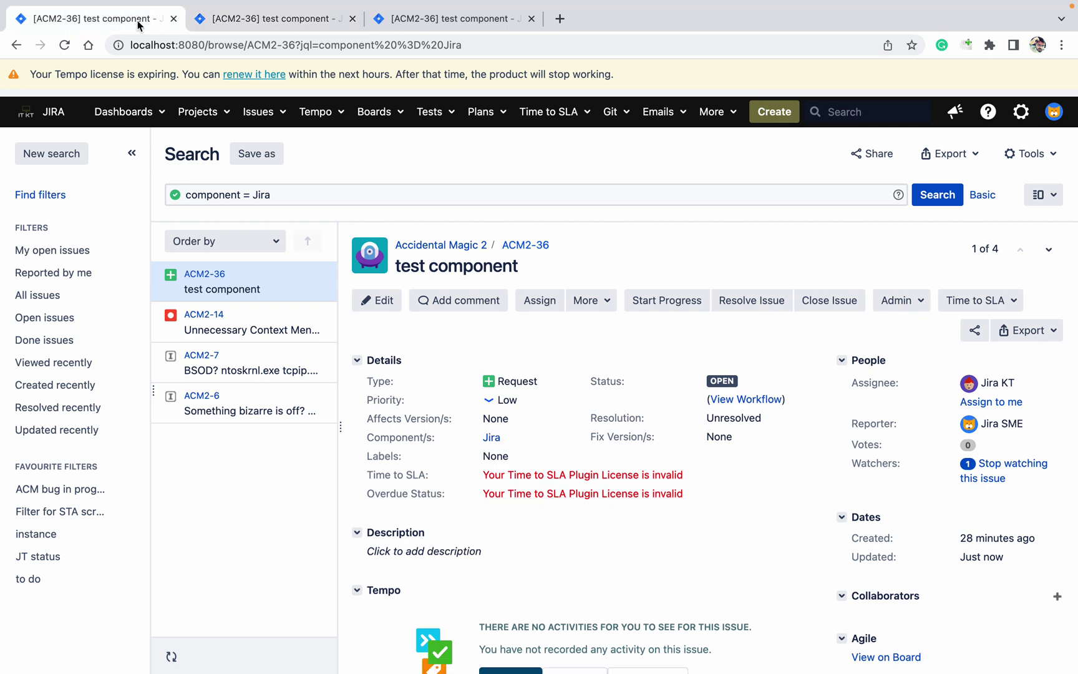
pyautogui.click(1031, 155)
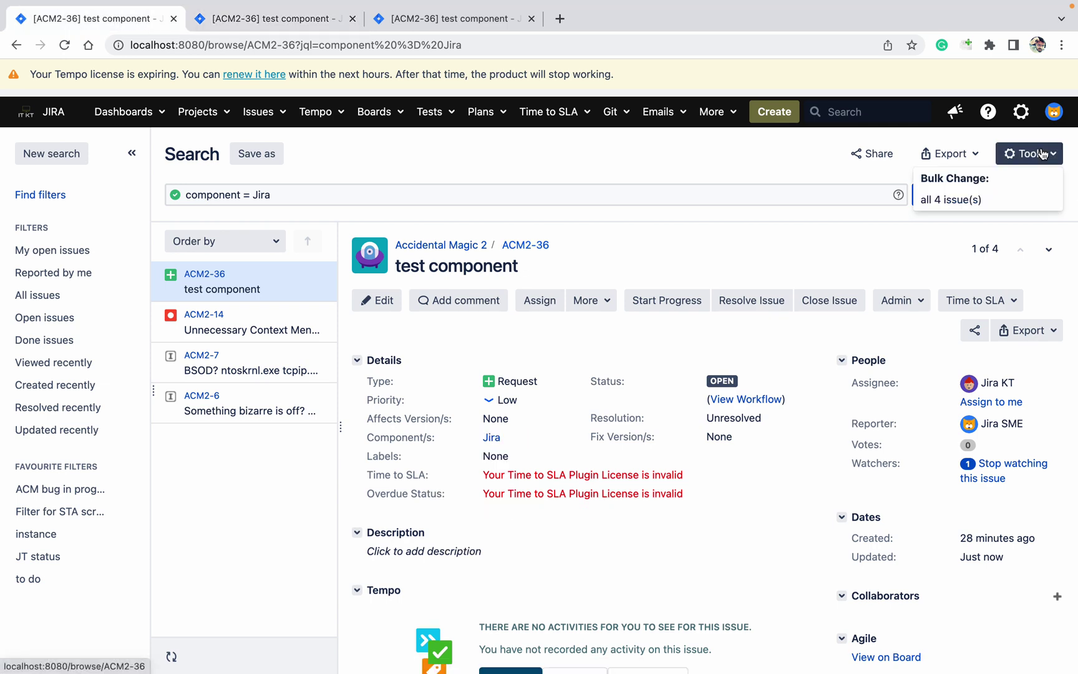
pyautogui.click(986, 187)
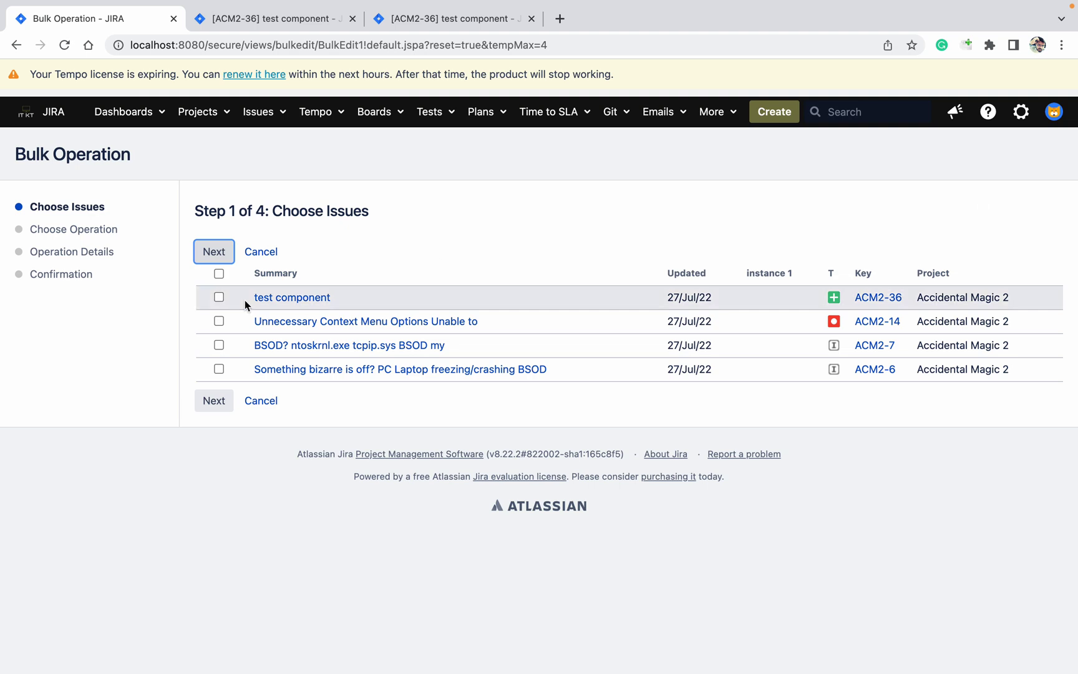
pyautogui.click(219, 274)
pyautogui.click(212, 251)
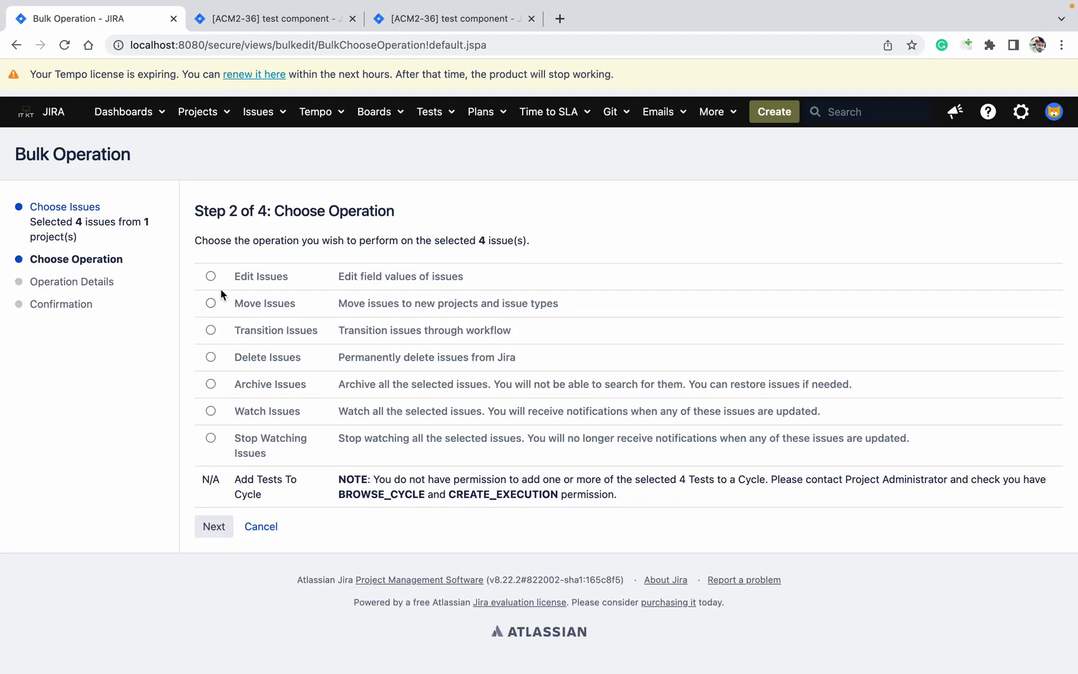
pyautogui.click(211, 276)
pyautogui.click(211, 528)
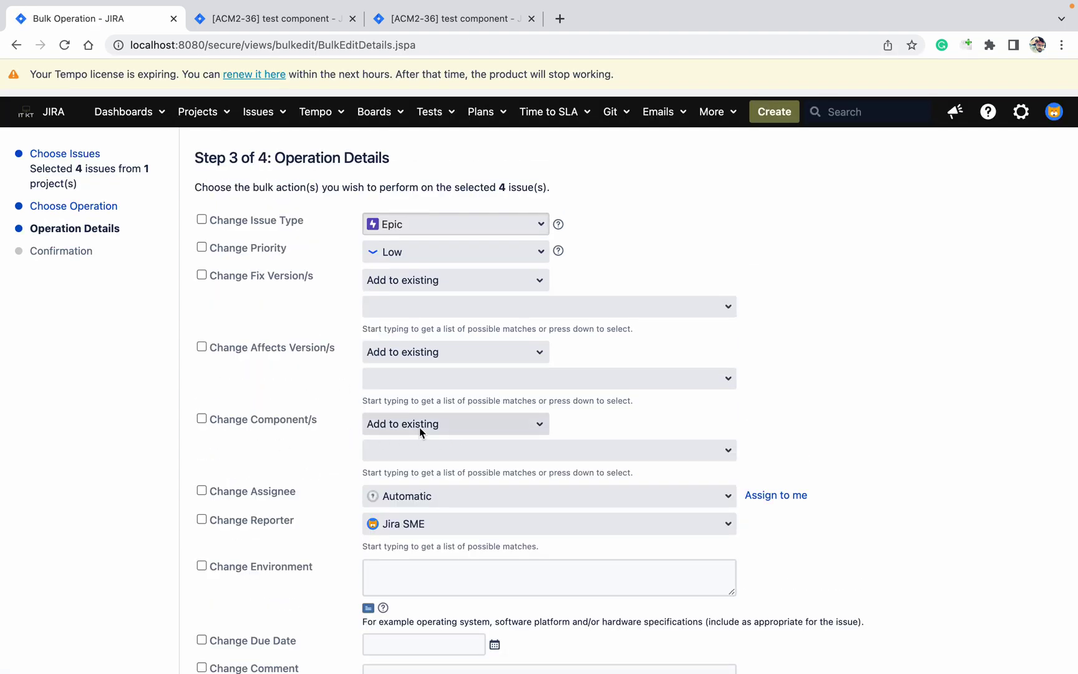
# Set the Component/s bulk change to Clear field and proceed to the confirmation stage
pyautogui.click(421, 432)
pyautogui.click(417, 446)
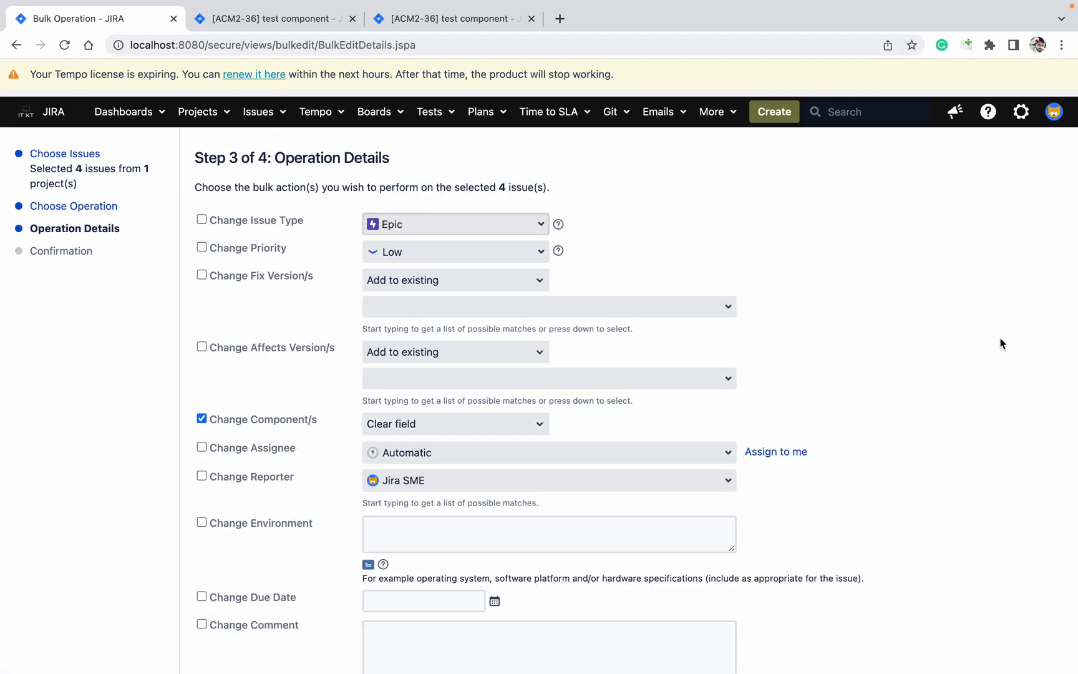
pyautogui.scroll(-2, 999, 343)
pyautogui.scroll(-9, 1001, 343)
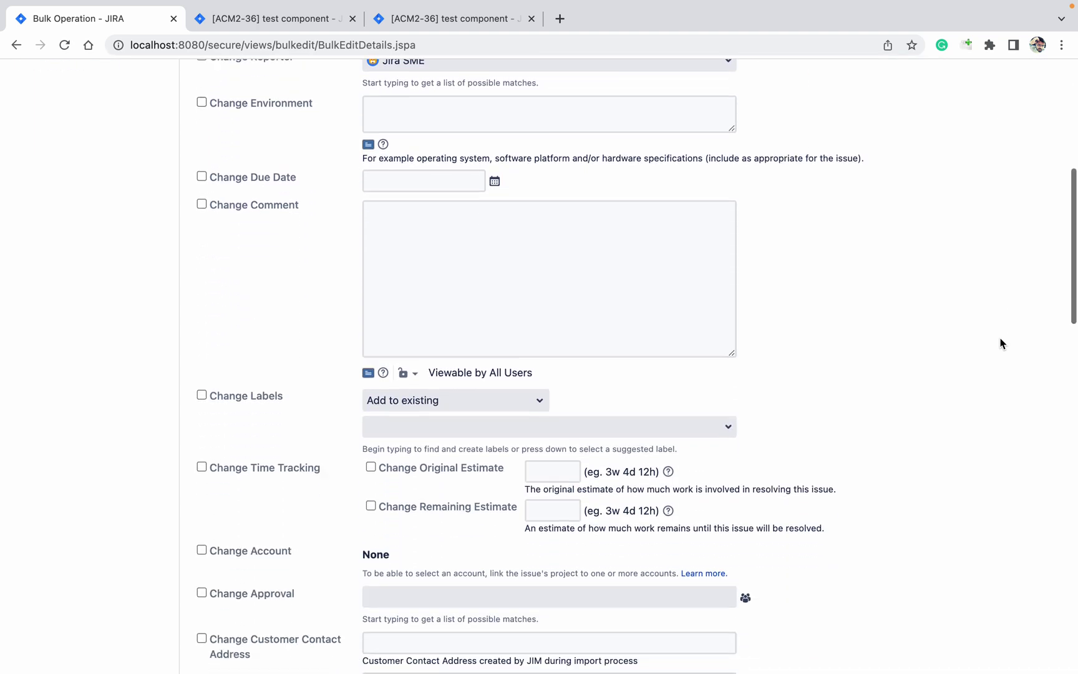
pyautogui.scroll(-11, 1001, 343)
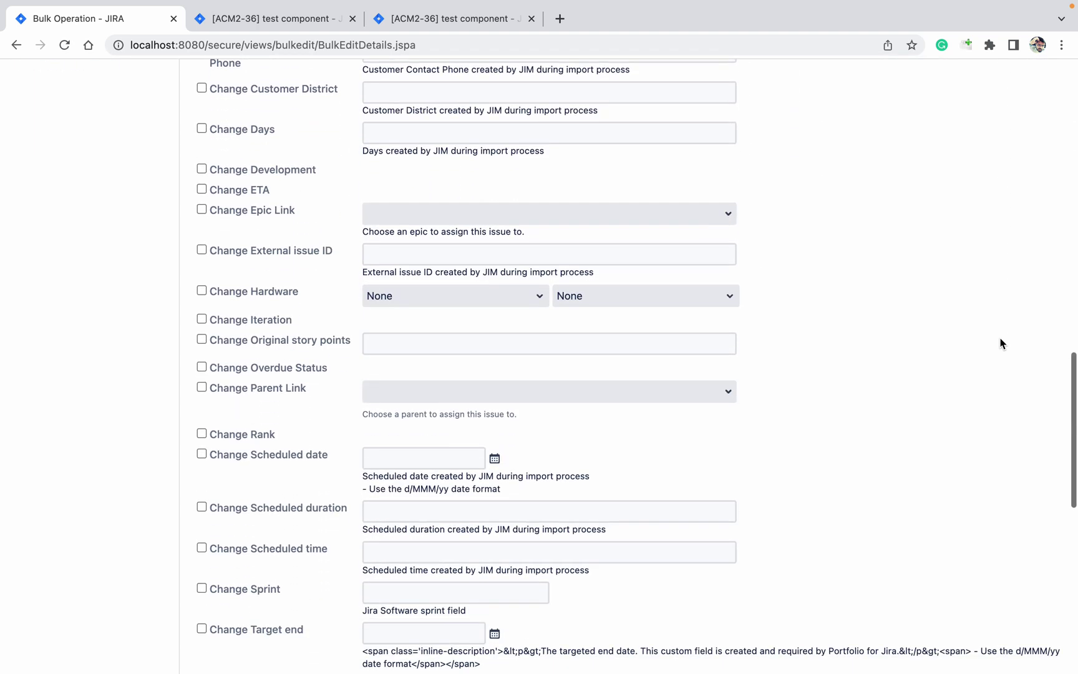
pyautogui.scroll(-5, 1000, 343)
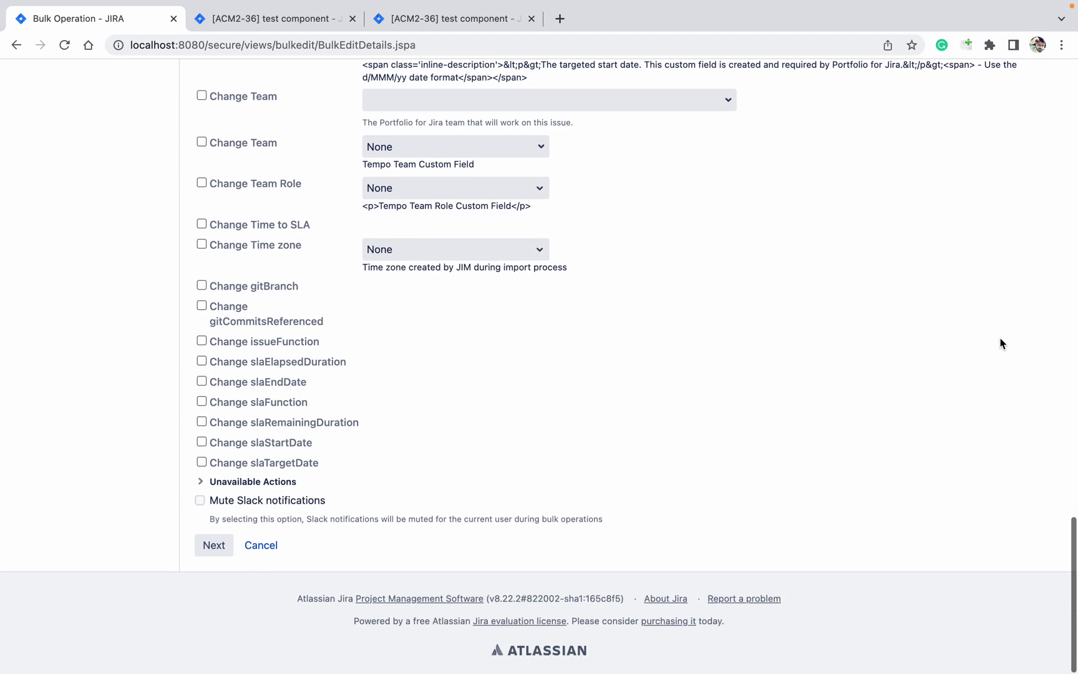
pyautogui.click(213, 546)
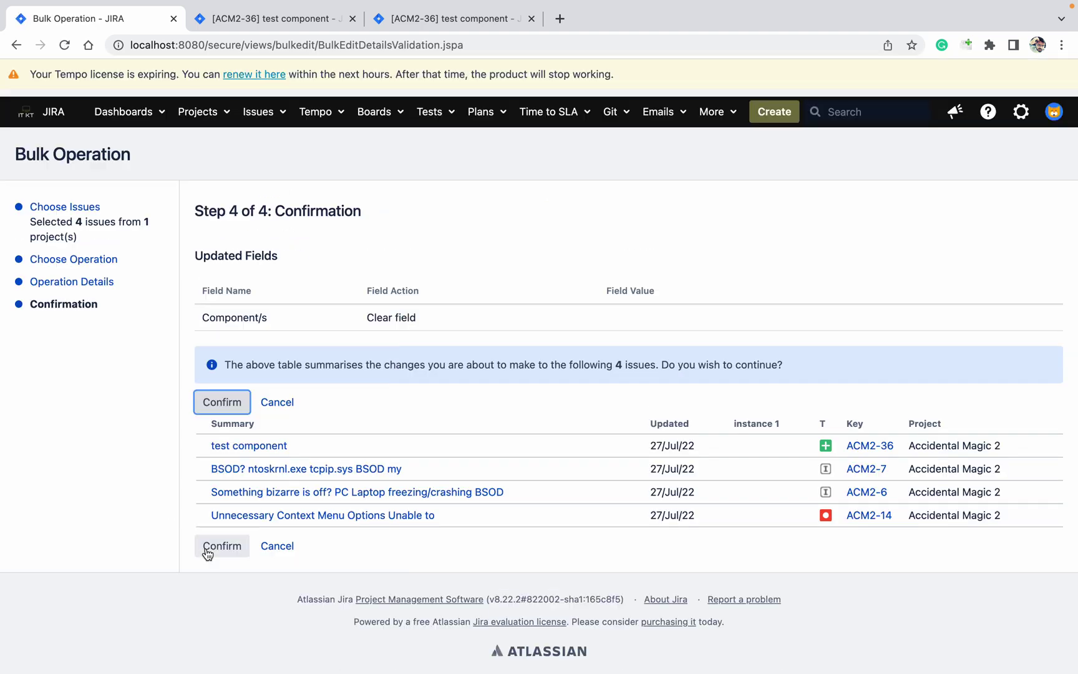
# Confirm clearing the components of the 4 issues, acknowledge the completed operation, and reload issue ACM2-36 in its browser tab to check its Component/s field
pyautogui.click(225, 402)
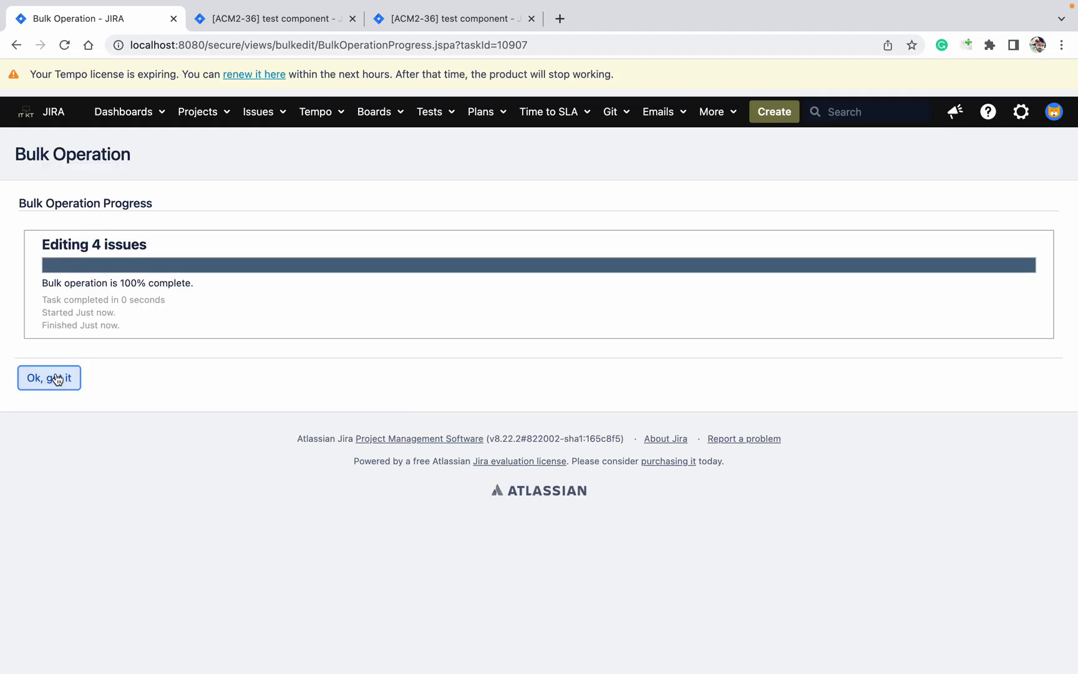
pyautogui.click(53, 377)
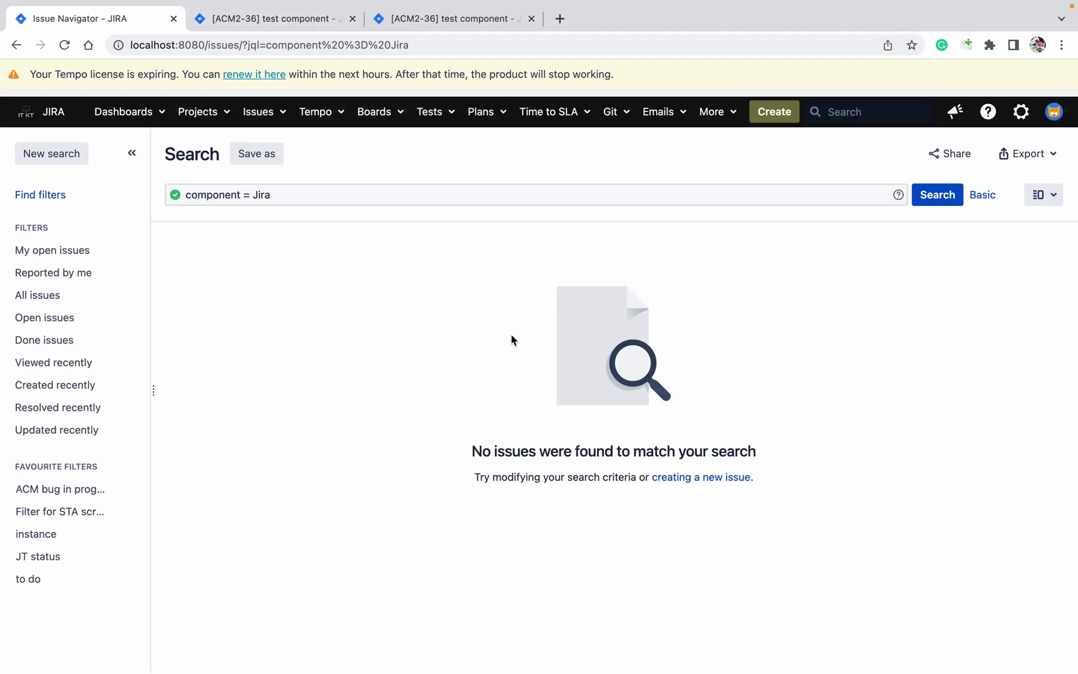
pyautogui.click(423, 21)
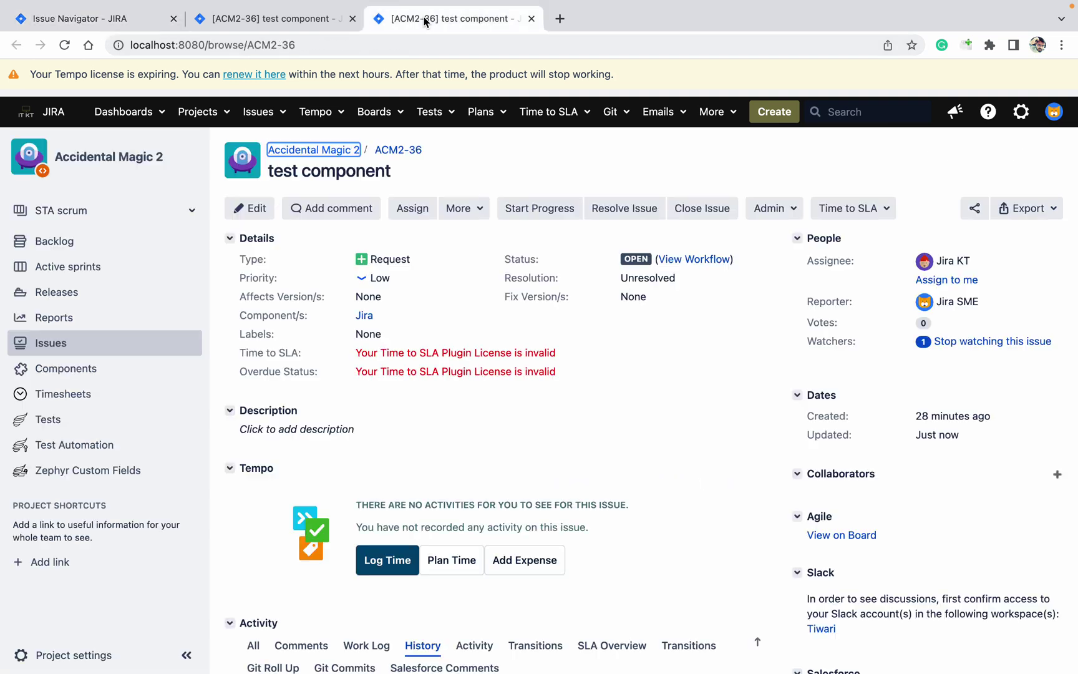
pyautogui.click(65, 45)
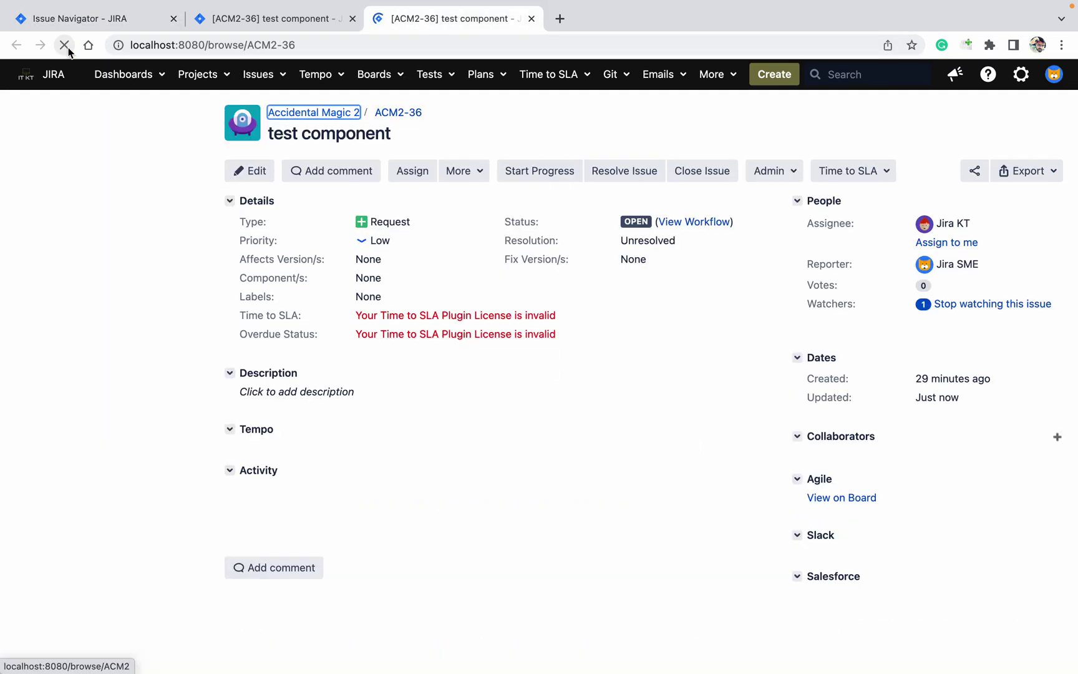